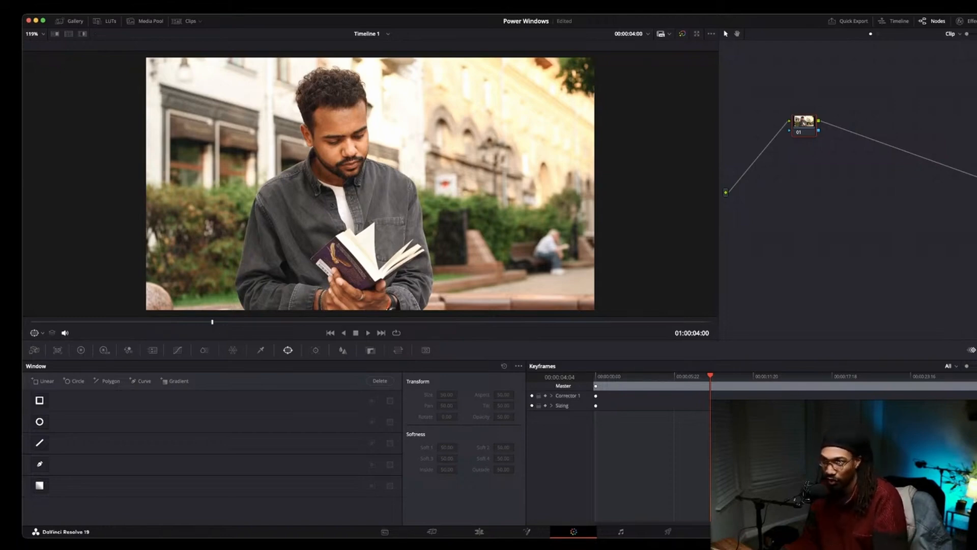
pyautogui.click(39, 421)
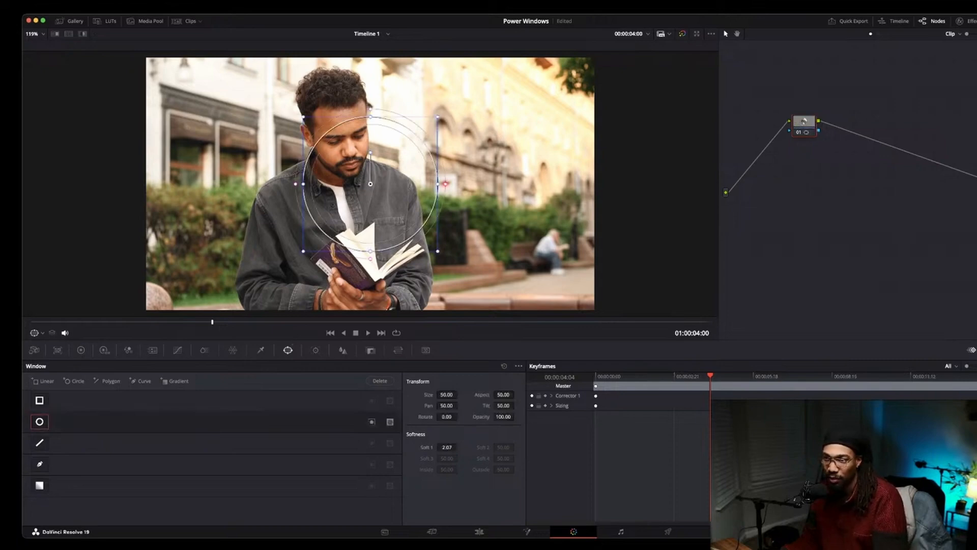
pyautogui.moveTo(370, 184); pyautogui.dragTo(337, 150)
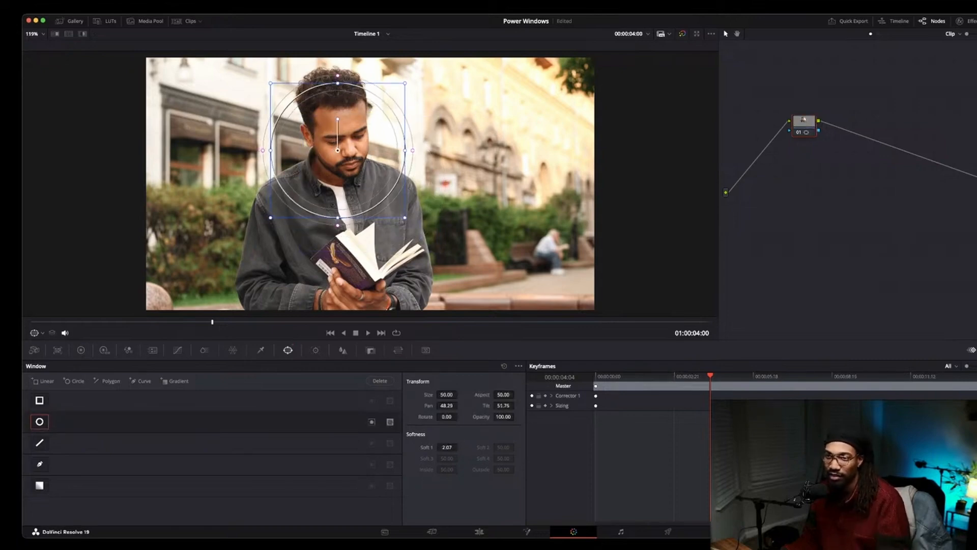
pyautogui.moveTo(262, 150); pyautogui.dragTo(283, 151)
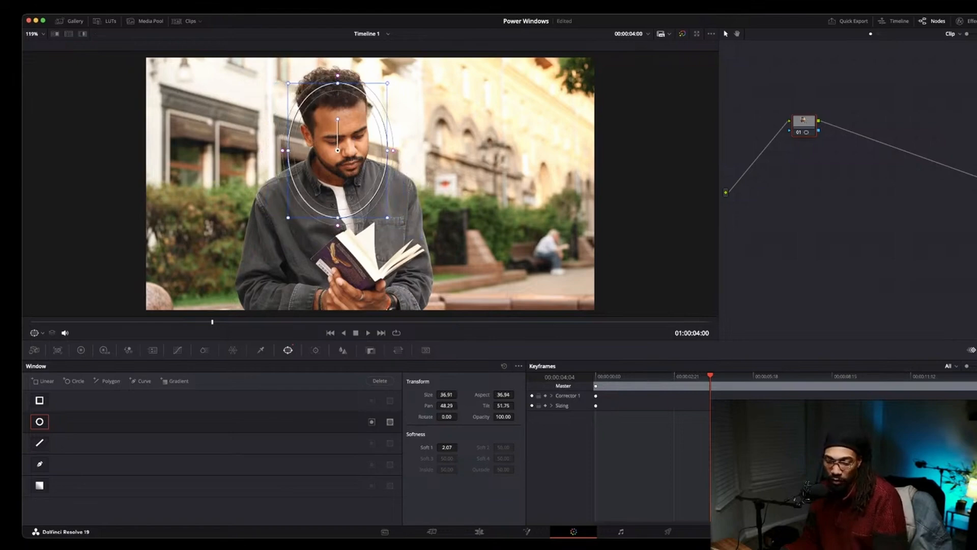
pyautogui.click(40, 421)
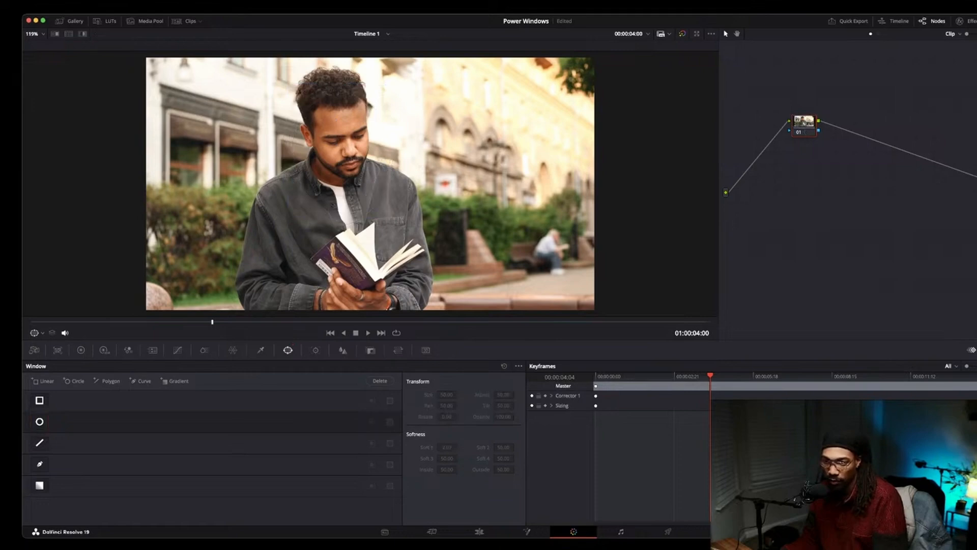
# - Add a circular window shaped to the man's face, with size about 21.33, aspect 28.24, rotation -8.83 and softness 5.95
pyautogui.click(40, 421)
pyautogui.moveTo(370, 184); pyautogui.dragTo(356, 153)
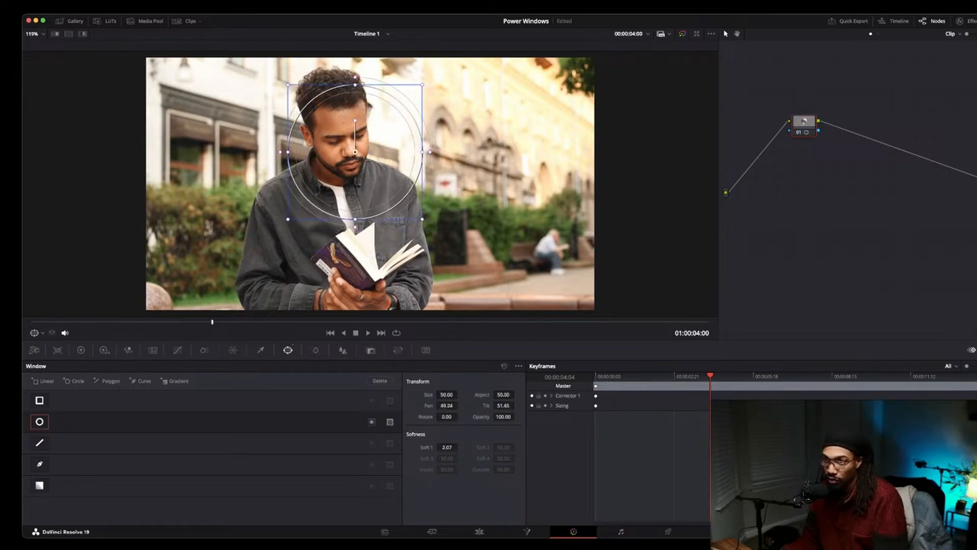
pyautogui.moveTo(423, 152); pyautogui.dragTo(340, 138)
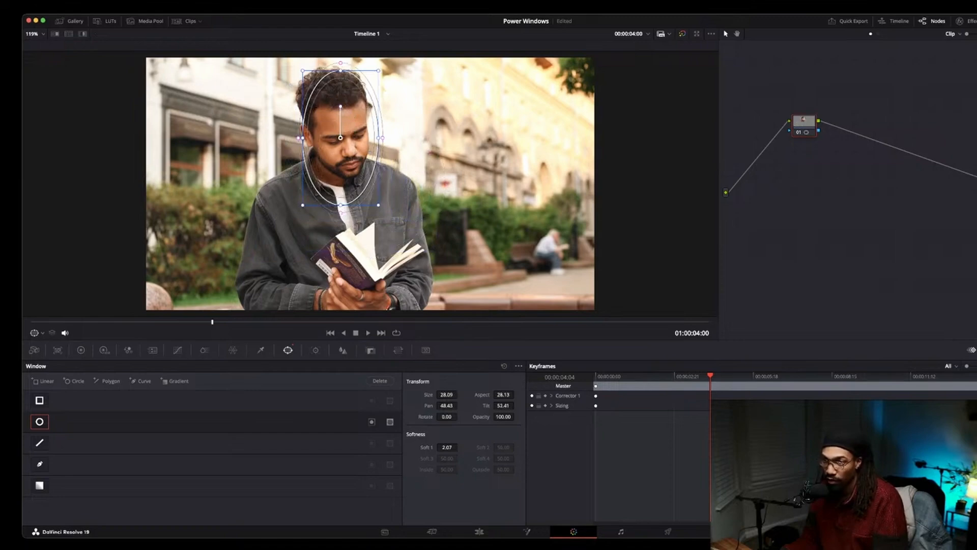
pyautogui.moveTo(341, 64); pyautogui.dragTo(341, 81)
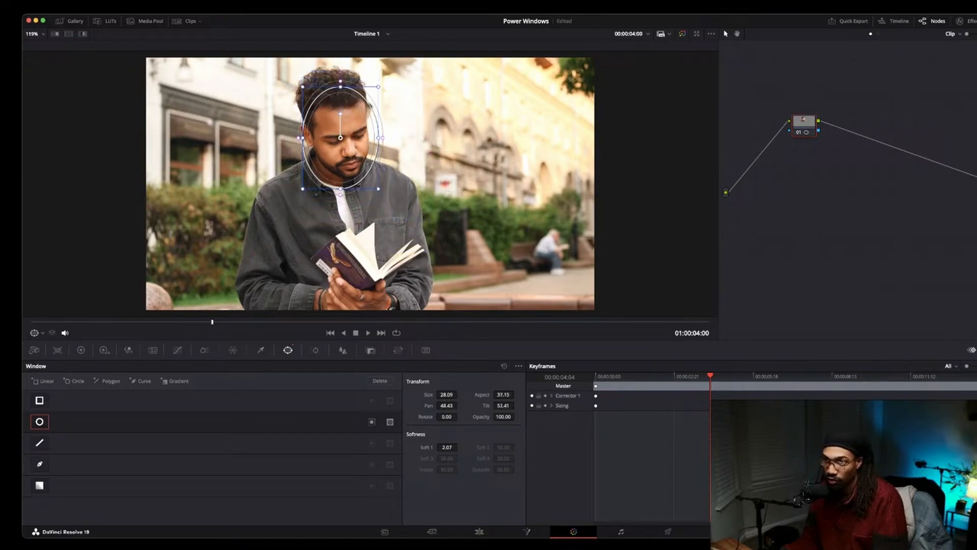
pyautogui.moveTo(382, 138)
pyautogui.mouseDown()
pyautogui.moveTo(338, 114)
pyautogui.moveTo(341, 137)
pyautogui.moveTo(380, 131)
pyautogui.mouseUp()
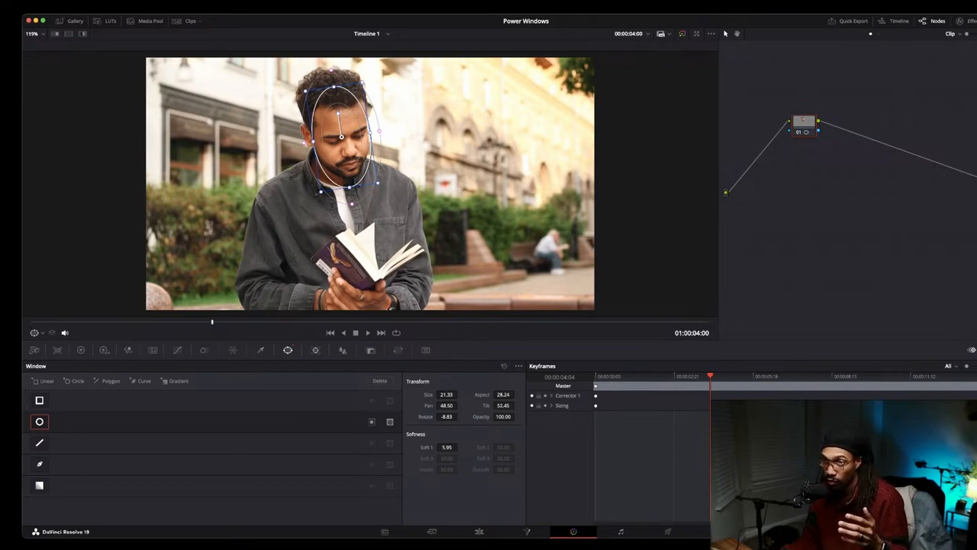
# - Track the face window both forward and backward through the whole clip and scrub ahead to check the track
pyautogui.click(316, 350)
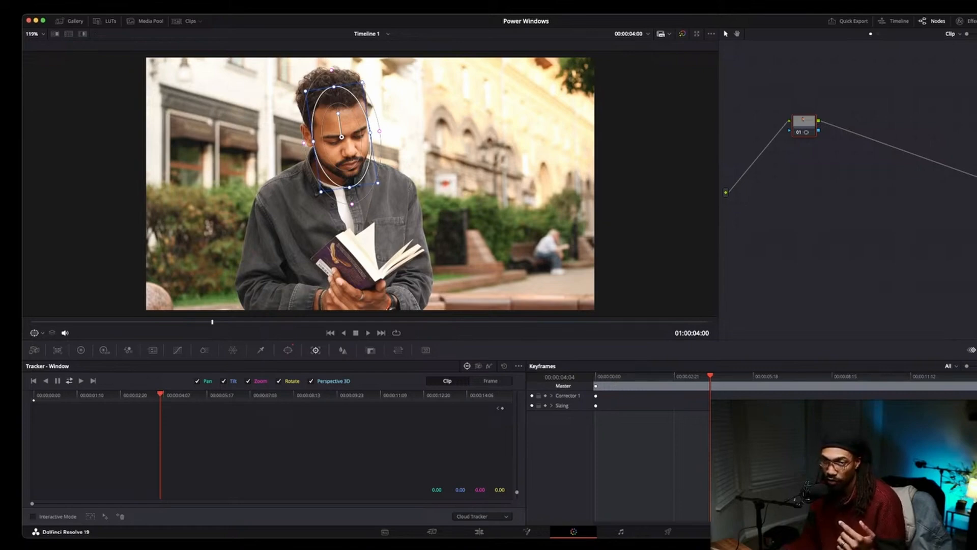
pyautogui.click(69, 381)
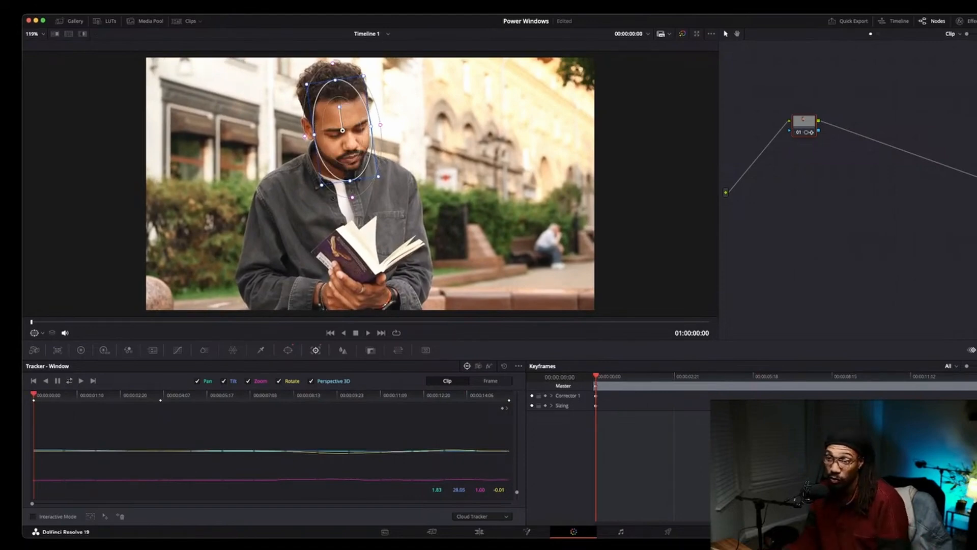
pyautogui.click(288, 350)
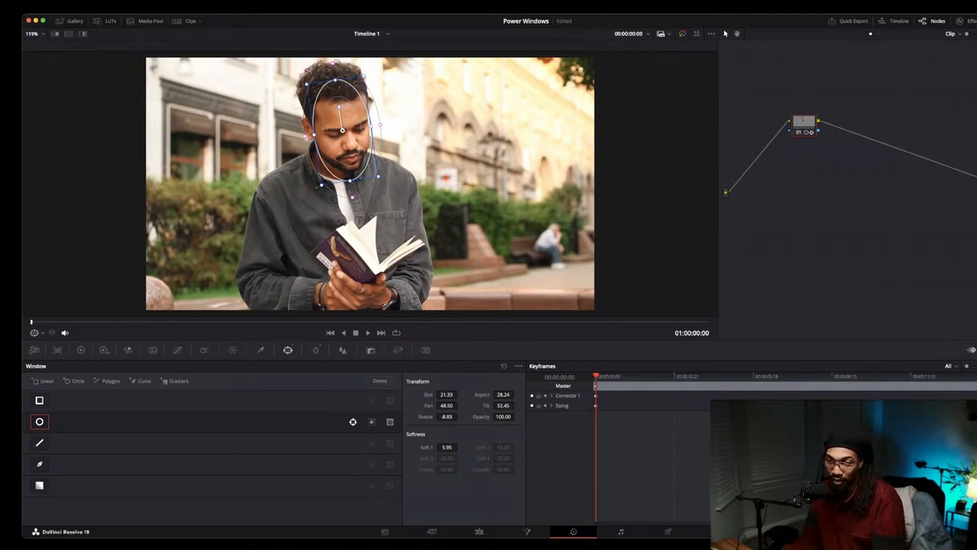
pyautogui.click(316, 350)
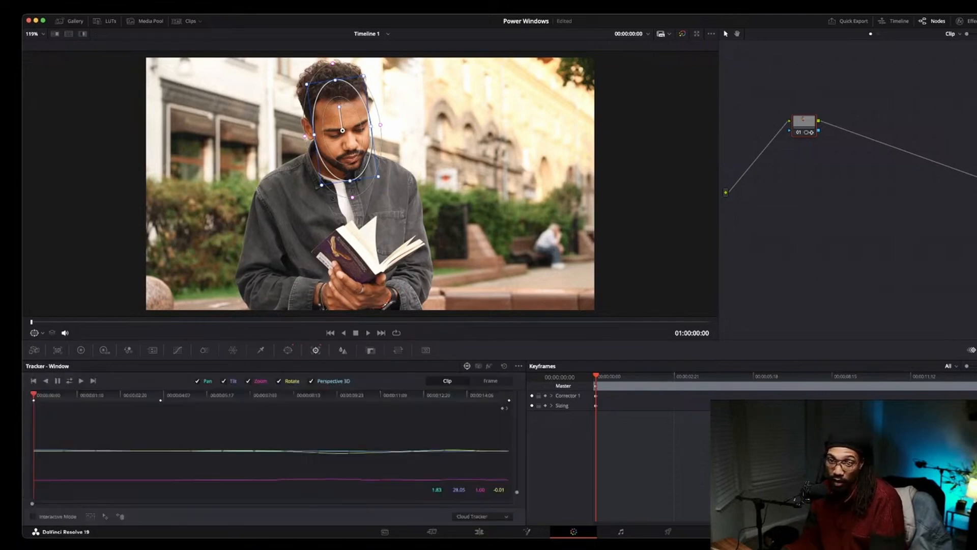
pyautogui.moveTo(32, 322); pyautogui.dragTo(217, 322)
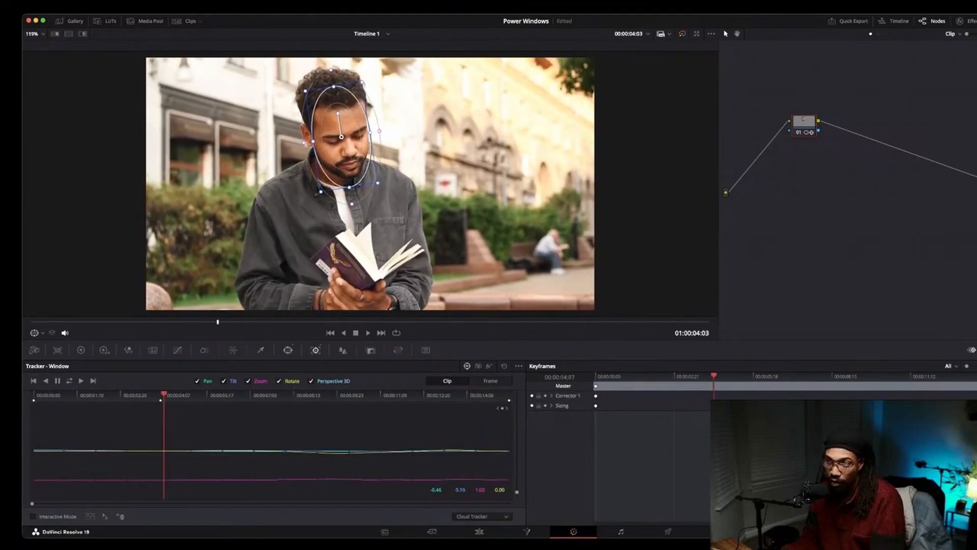
# - Add two serial nodes after the windowed node and space the three nodes out in the node graph
pyautogui.click(287, 349)
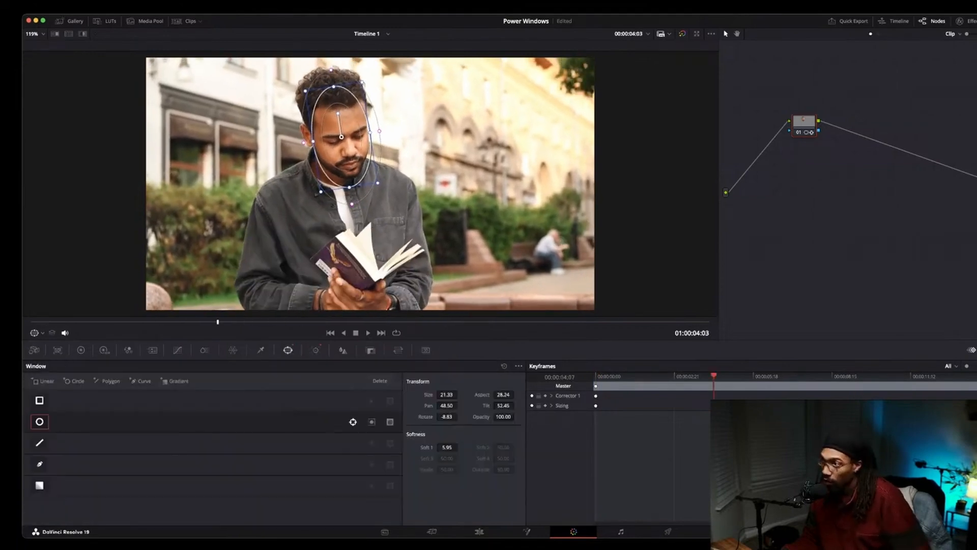
pyautogui.moveTo(804, 124); pyautogui.dragTo(825, 123)
pyautogui.hotkey('alt', 's')
pyautogui.hotkey('alt', 's')
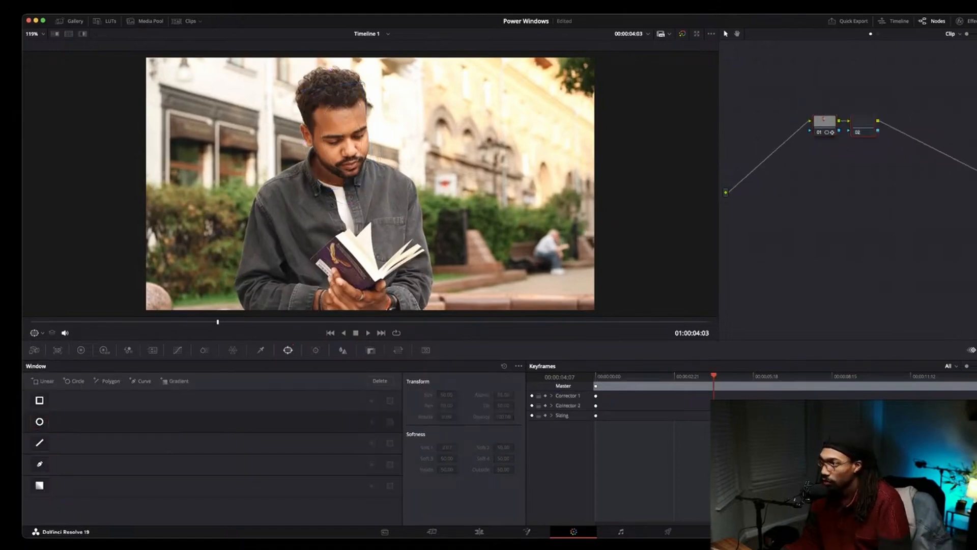
pyautogui.moveTo(825, 122); pyautogui.dragTo(798, 113)
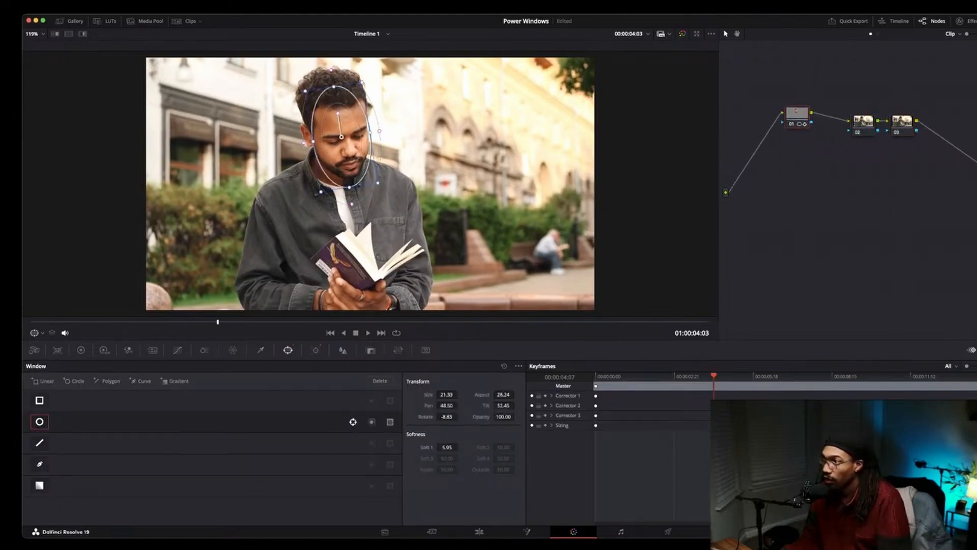
pyautogui.moveTo(863, 121); pyautogui.dragTo(922, 117)
pyautogui.moveTo(860, 119); pyautogui.dragTo(865, 118)
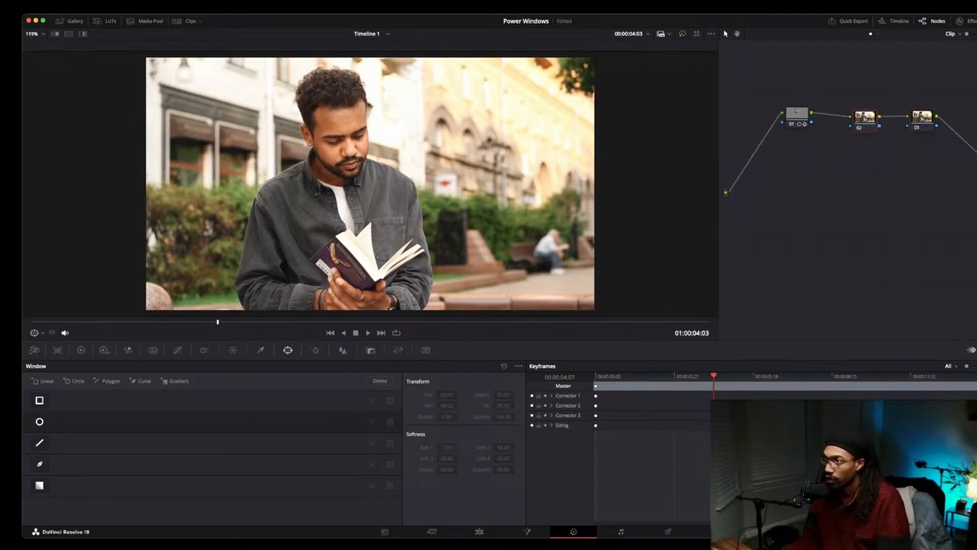
# - On the first node, set the global exposure of the HDR color wheels to -0.44 to darken the face
pyautogui.click(797, 114)
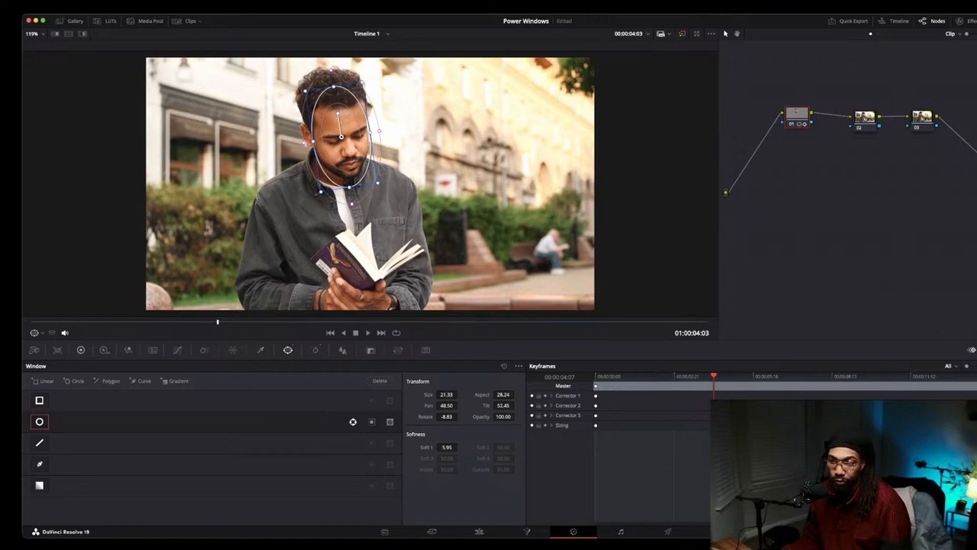
pyautogui.click(104, 349)
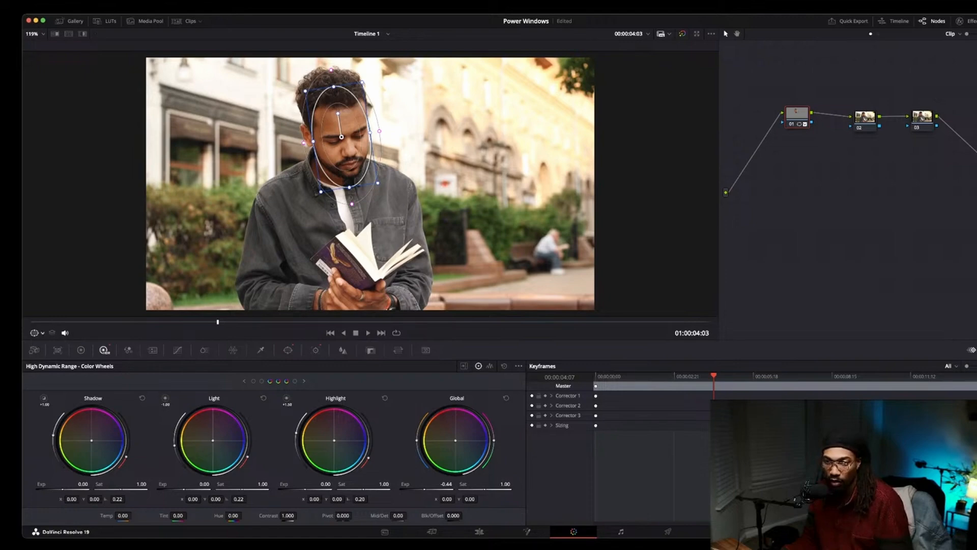
# - Hide the window outline and toggle the first node off and on to compare the face before and after
pyautogui.hotkey('shift', '`')
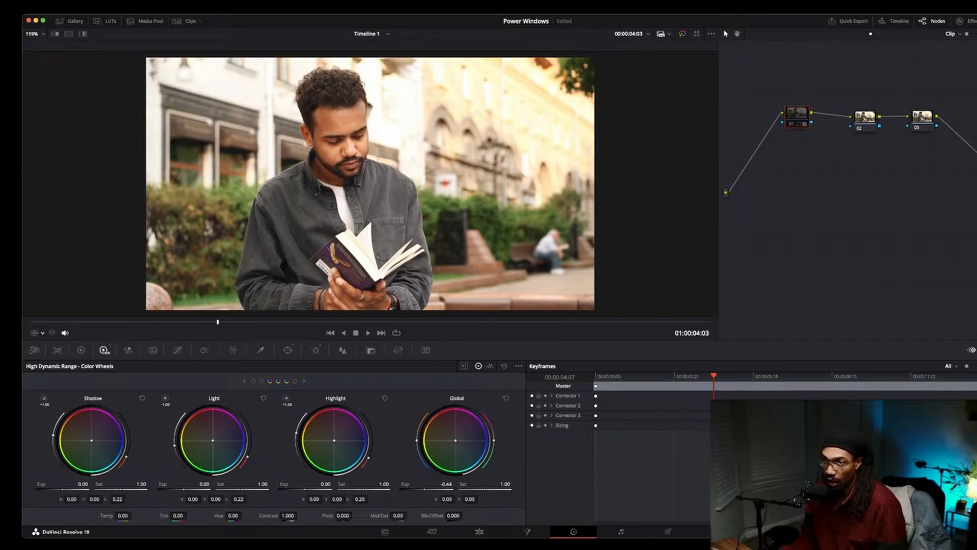
pyautogui.hotkey('ctrl', 'd')
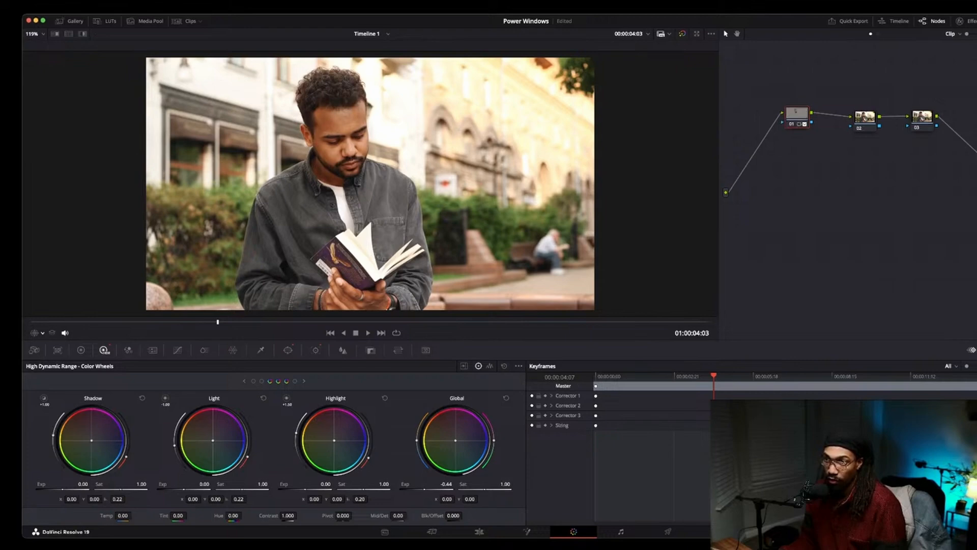
pyautogui.hotkey('ctrl', 'd')
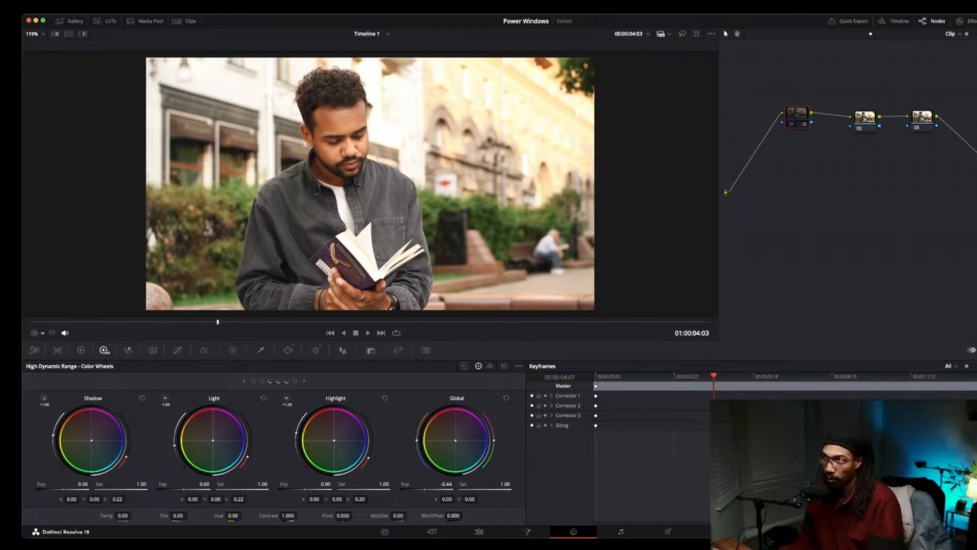
pyautogui.hotkey('ctrl', 'd')
pyautogui.hotkey('ctrl', 'd')
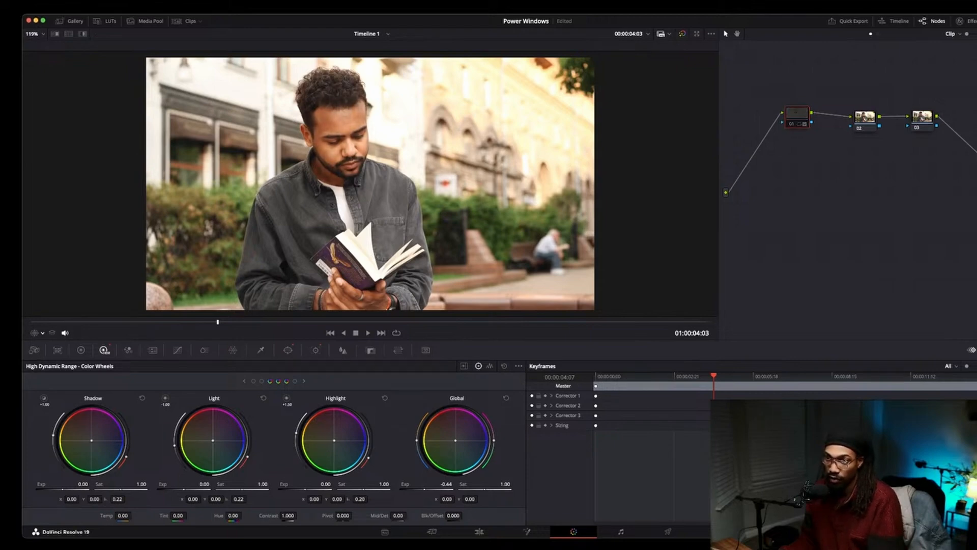
pyautogui.hotkey('ctrl', 'd')
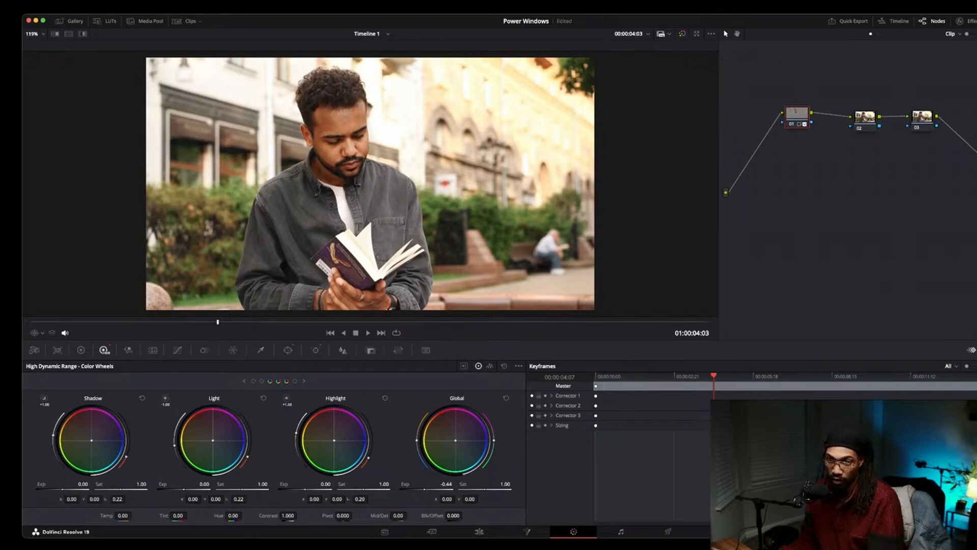
# - Play the clip from the start to check how the tracked face adjustment holds up
pyautogui.press('Home')
pyautogui.press('space')
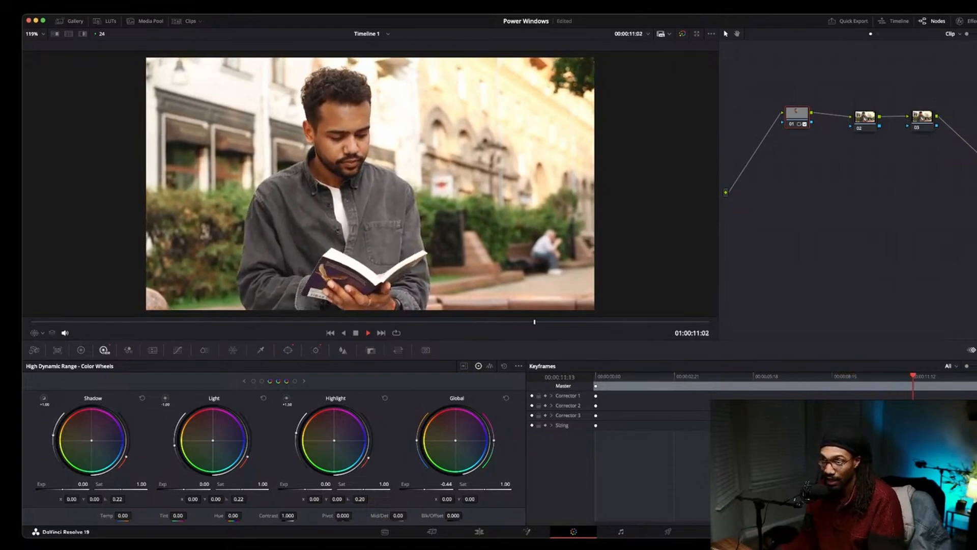
pyautogui.press('space')
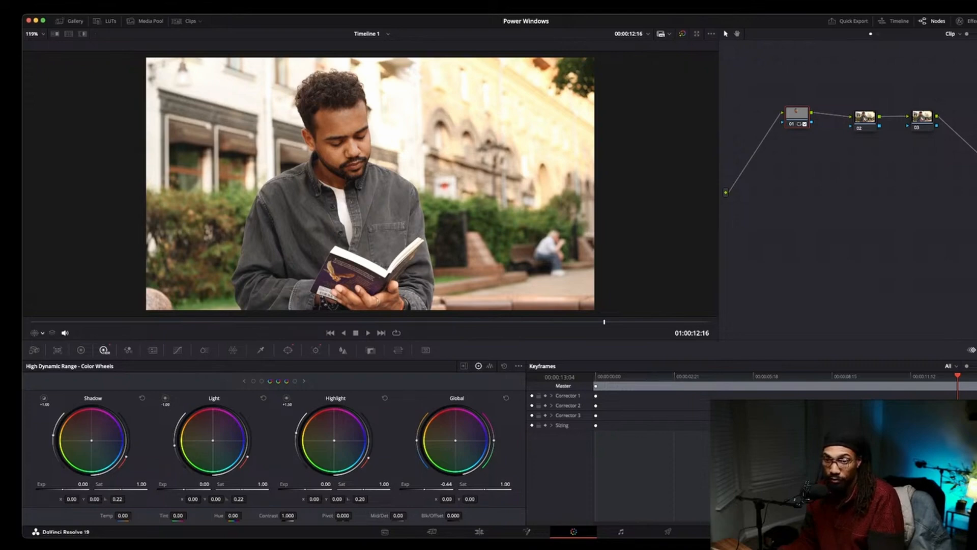
# - Show the window outline again and reduce the softness of the face window to 0
pyautogui.hotkey('shift', '`')
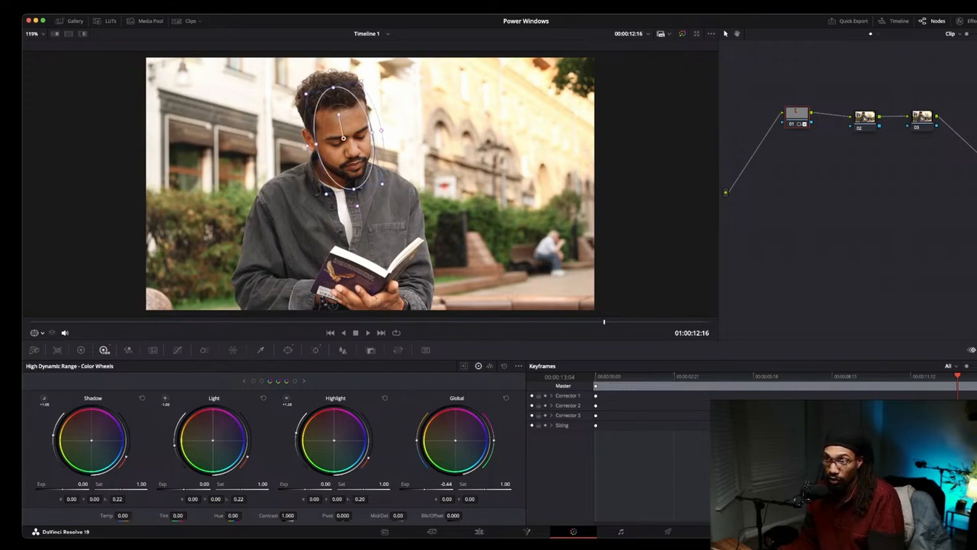
pyautogui.moveTo(382, 130); pyautogui.dragTo(373, 132)
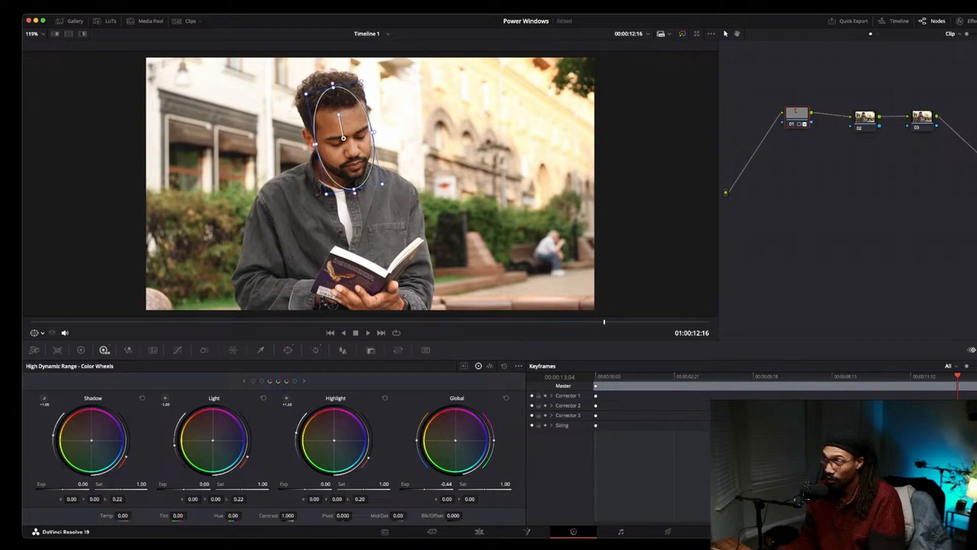
# - Inspect the hard edge of the face window up close with its outline hidden, and play the clip to judge it in motion
pyautogui.click(865, 118)
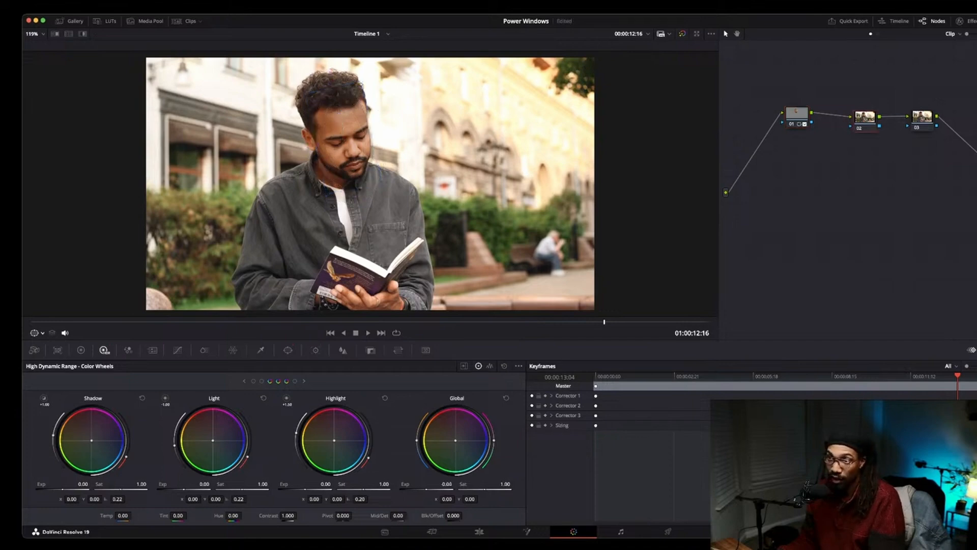
pyautogui.scroll(-4, 370, 183)
pyautogui.scroll(6, 371, 184)
pyautogui.scroll(5, 324, 110)
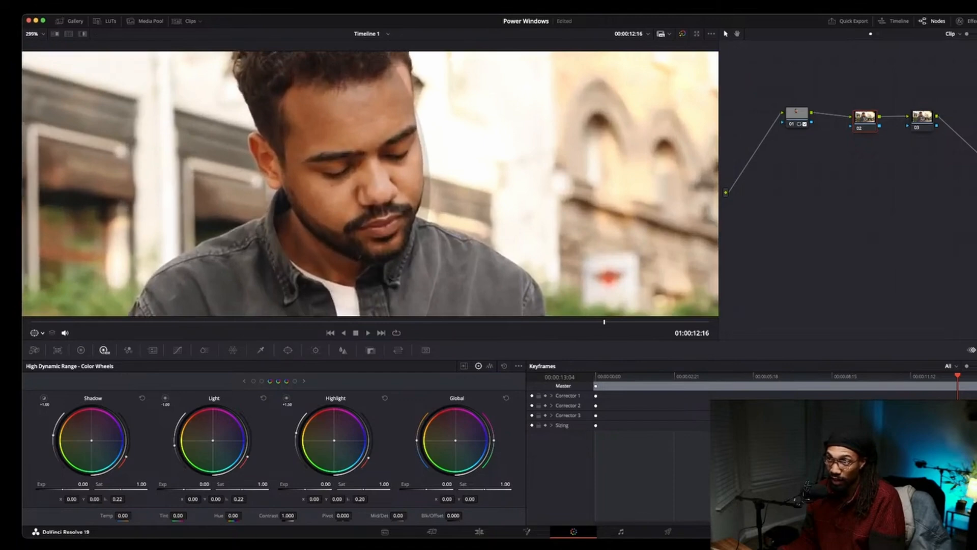
pyautogui.scroll(5, 362, 181)
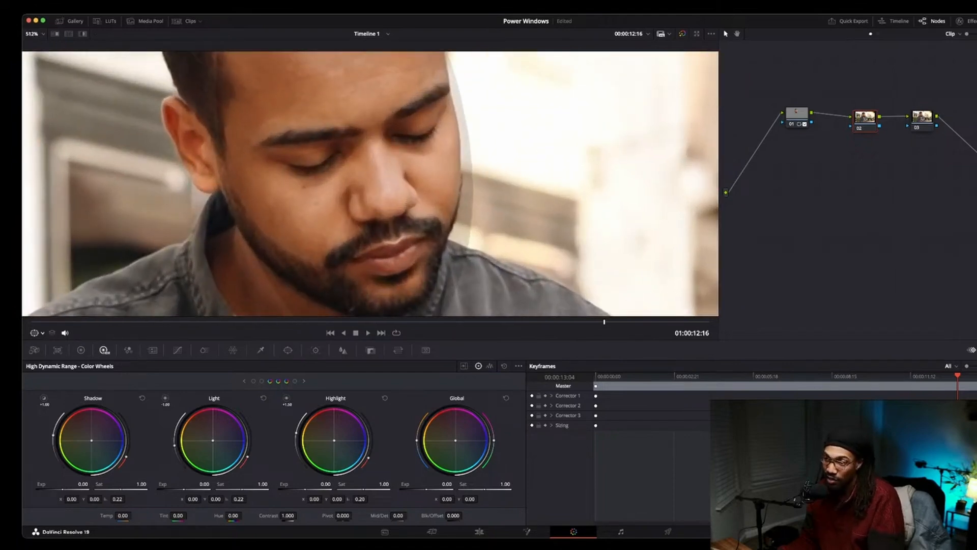
pyautogui.scroll(-6, 370, 183)
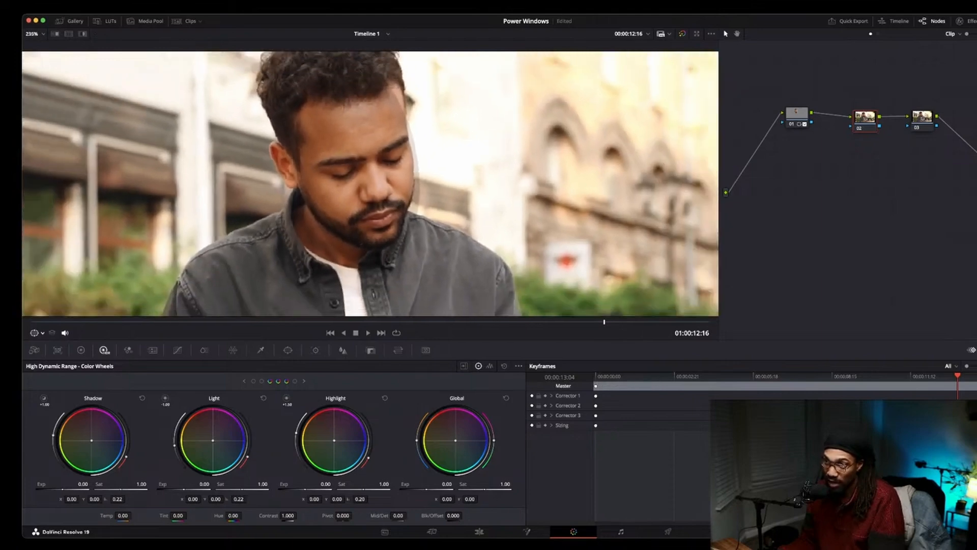
pyautogui.scroll(1, 370, 183)
pyautogui.press('space')
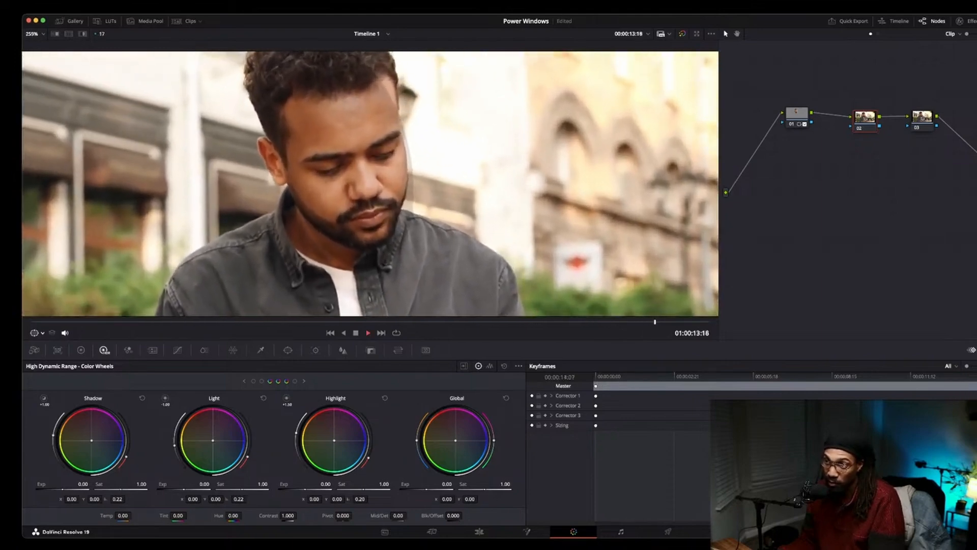
pyautogui.press('space')
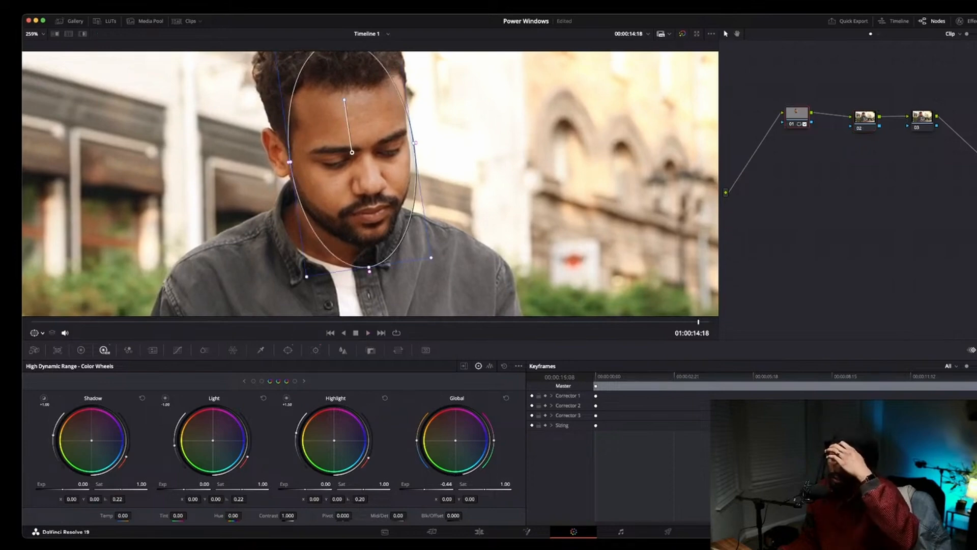
# - Increase the softness of the circular face window on the first node to about 12.88
pyautogui.click(288, 350)
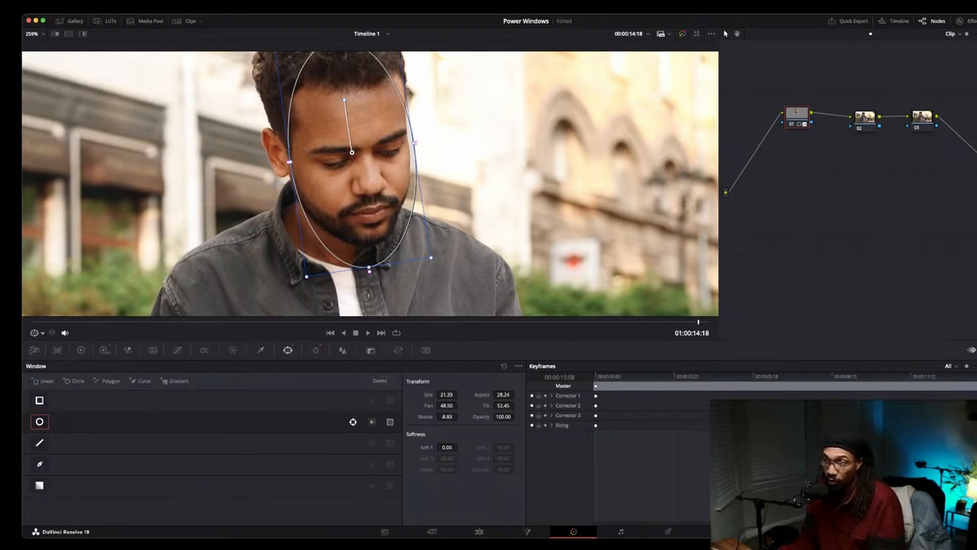
pyautogui.moveTo(447, 447)
pyautogui.mouseDown()
pyautogui.moveTo(464, 447)
pyautogui.moveTo(456, 447)
pyautogui.mouseUp()
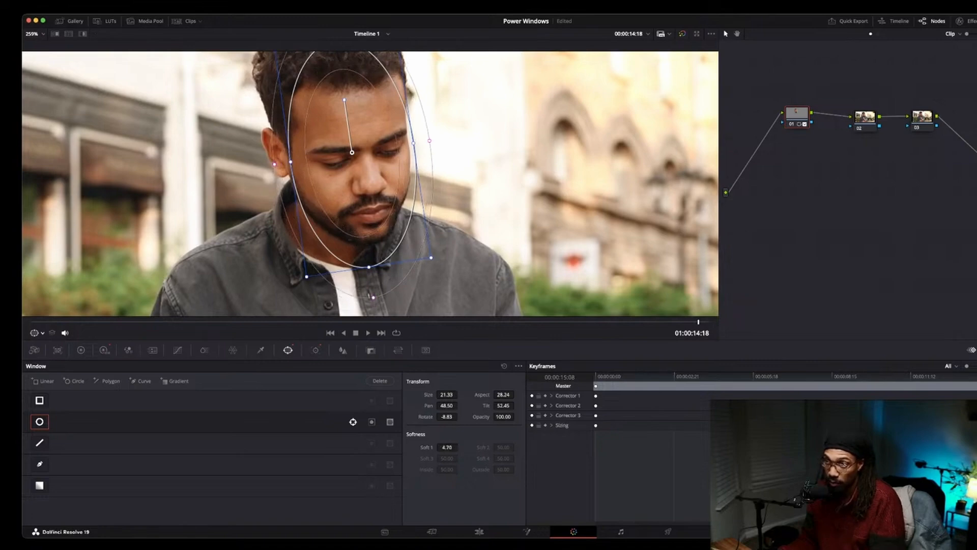
pyautogui.scroll(-2, 370, 184)
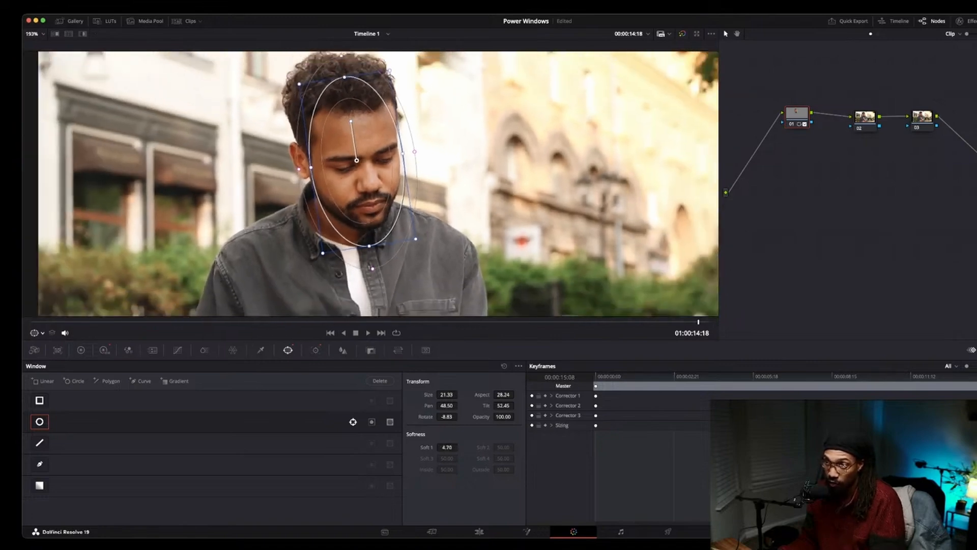
pyautogui.moveTo(415, 151); pyautogui.dragTo(435, 148)
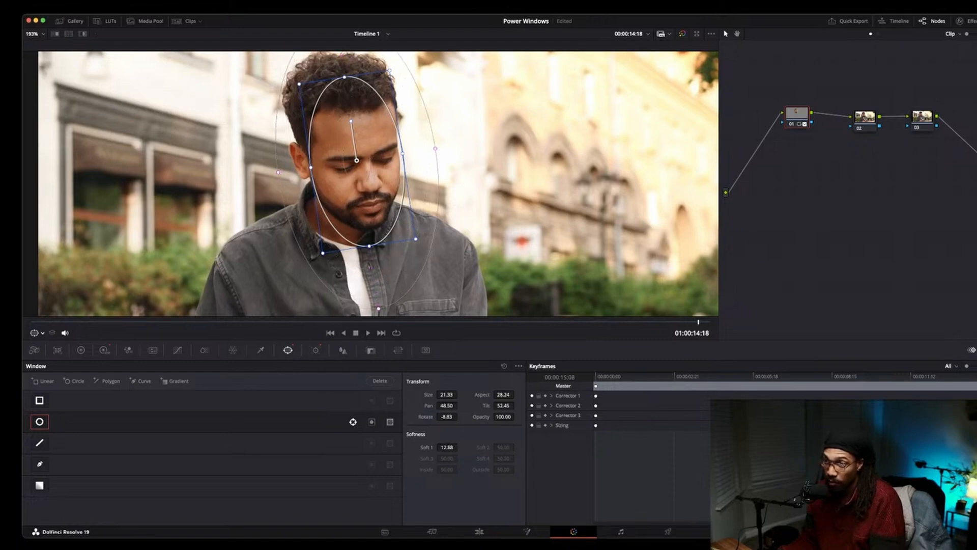
# - Hide the window outline, inspect the softened face edge up close, and play the clip from the start to judge it in motion
pyautogui.click(865, 117)
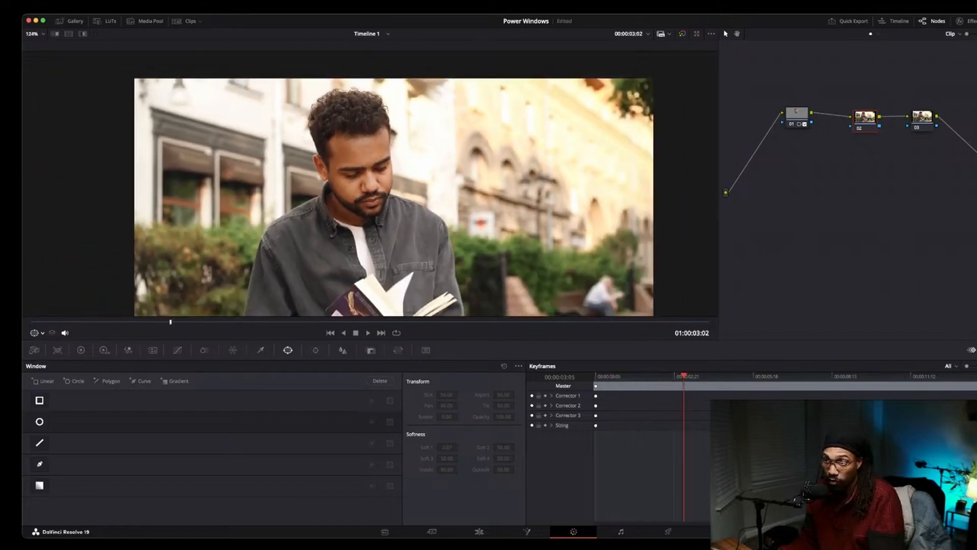
pyautogui.scroll(5, 367, 187)
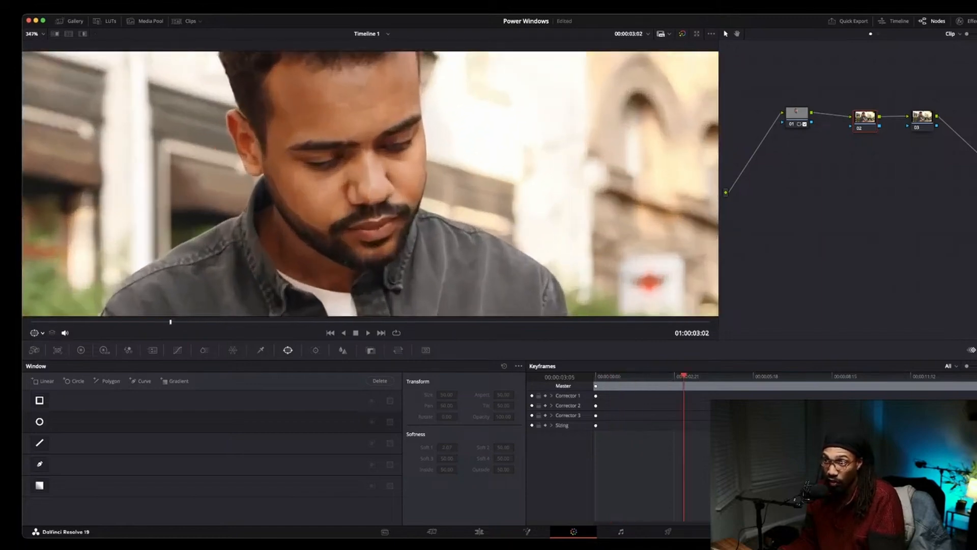
pyautogui.scroll(-5, 368, 187)
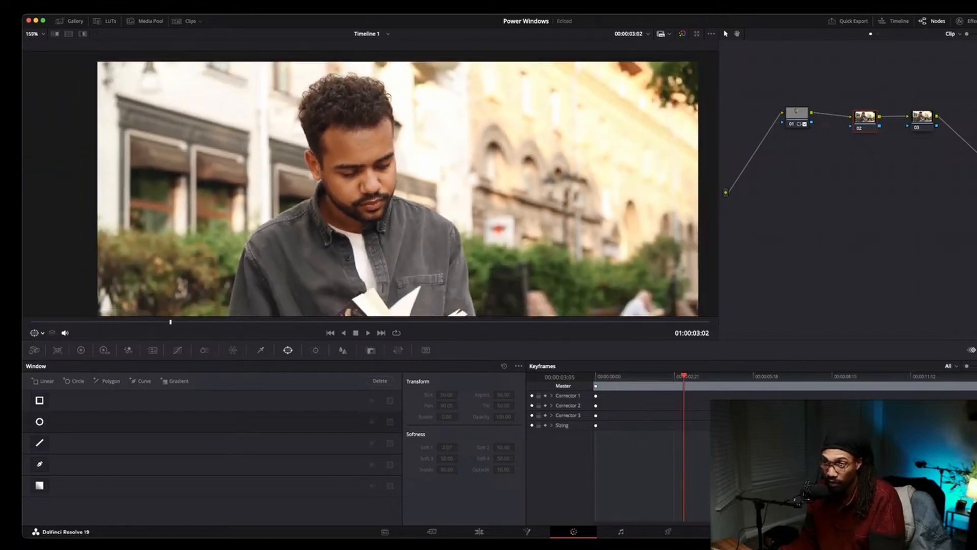
pyautogui.press('space')
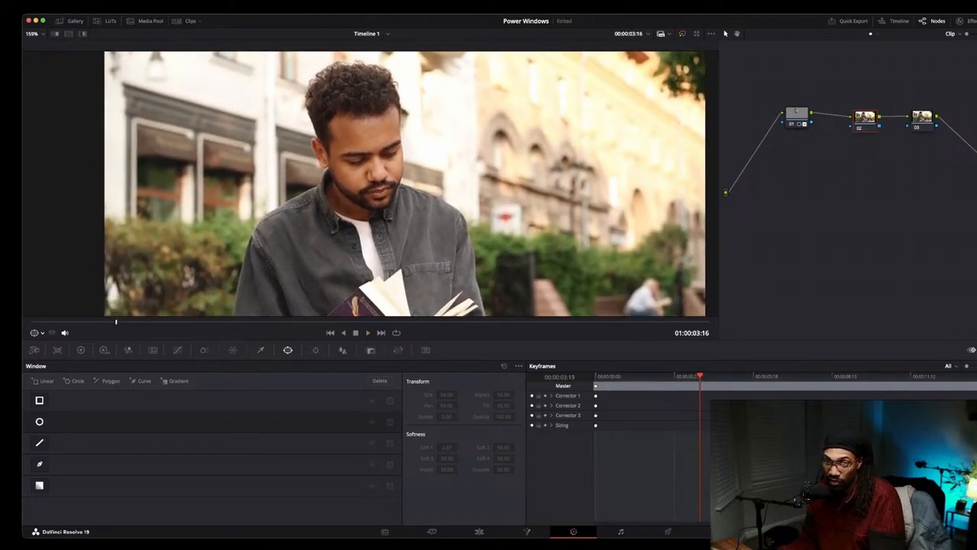
pyautogui.press('Home')
pyautogui.press('space')
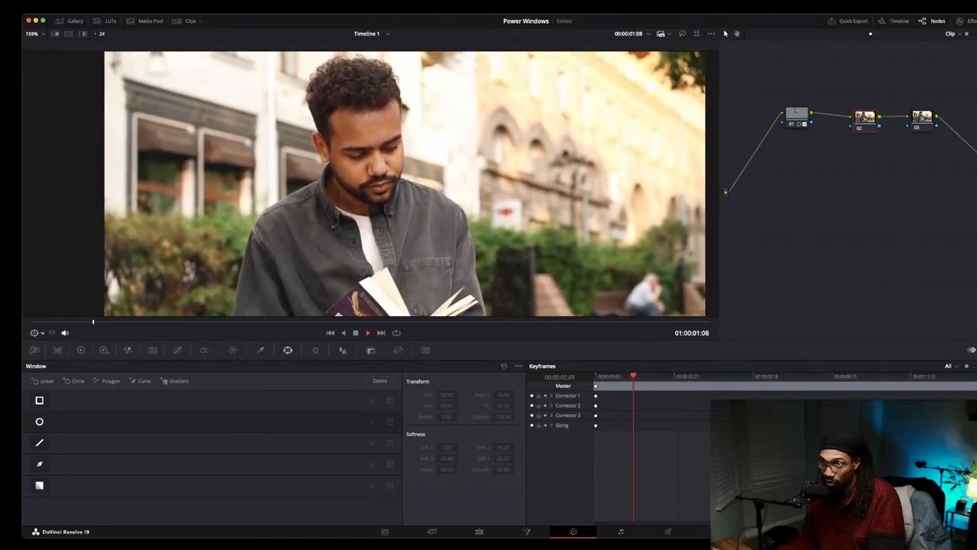
pyautogui.press('space')
pyautogui.scroll(-2, 395, 201)
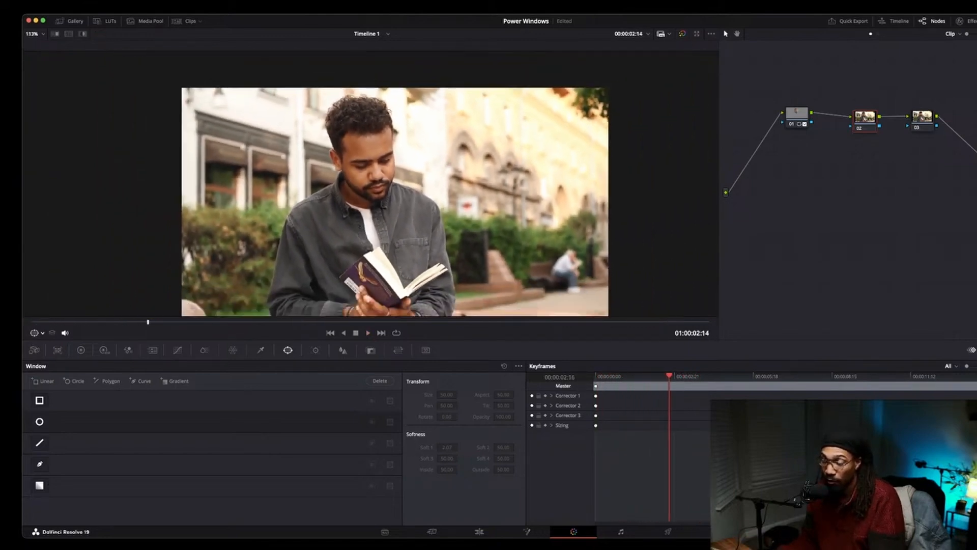
pyautogui.scroll(1, 395, 202)
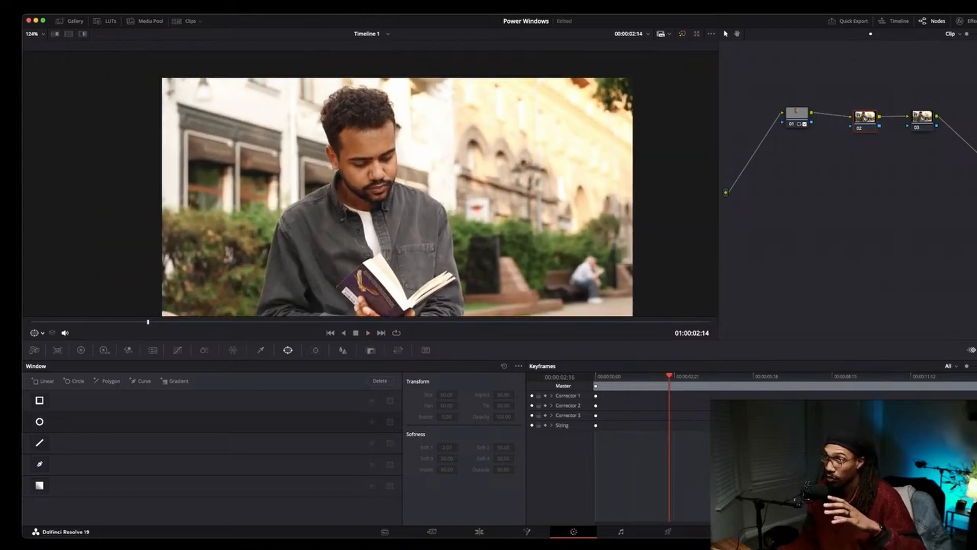
# - Invert the face window on the first node, toggling the inversion off and on to compare the affected areas
pyautogui.click(797, 114)
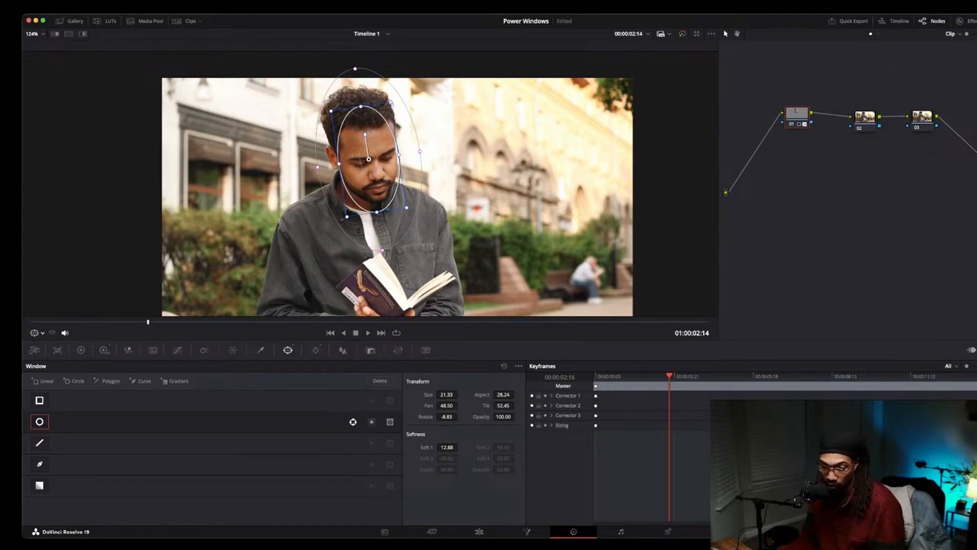
pyautogui.doubleClick(199, 422)
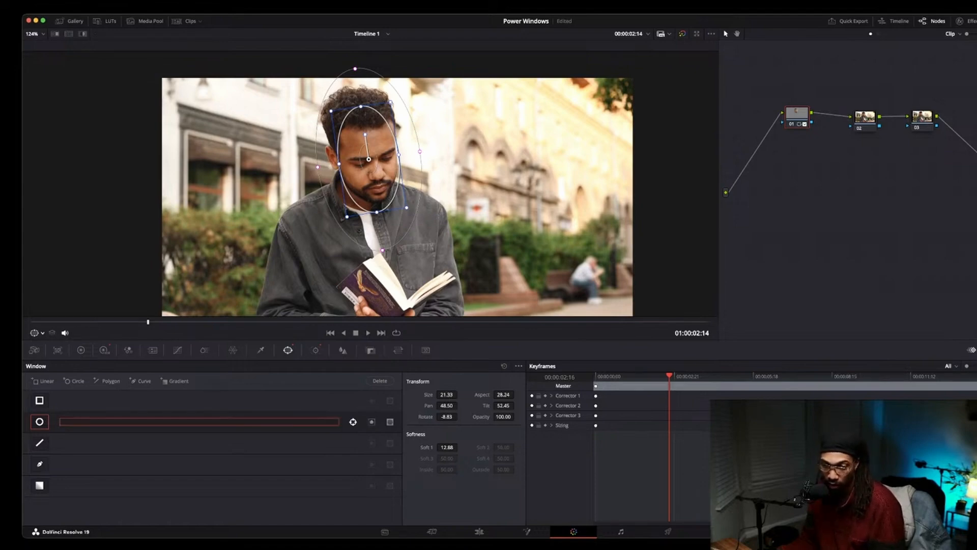
pyautogui.press('Escape')
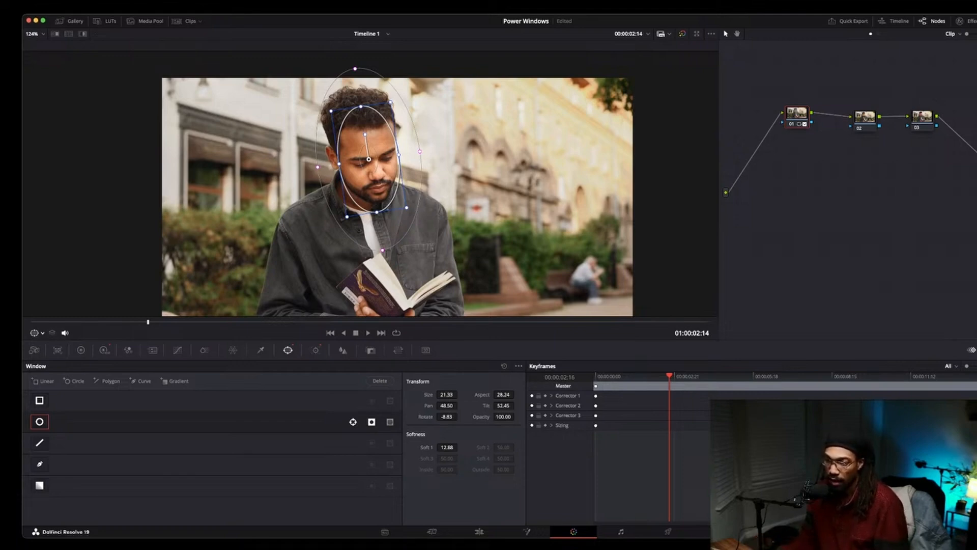
pyautogui.press('super+d')
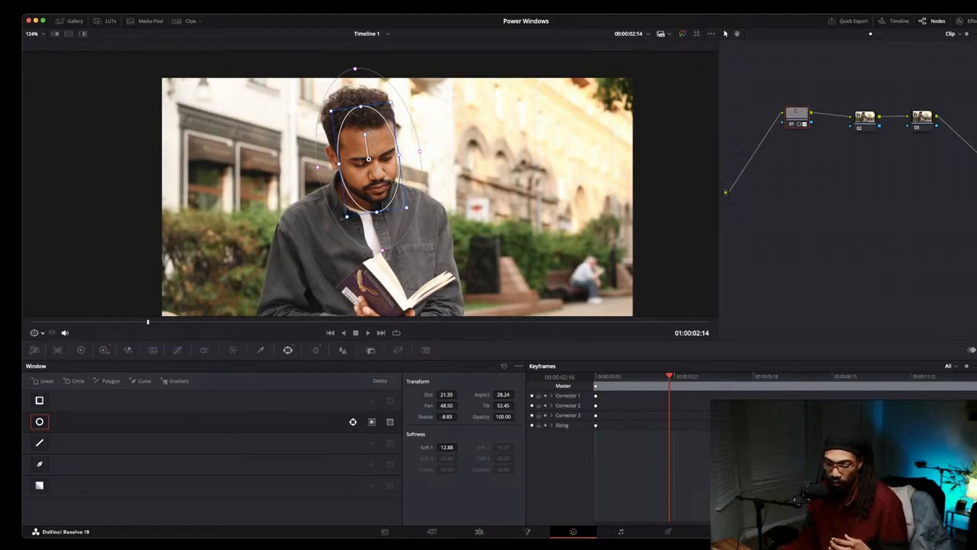
pyautogui.press('super+d')
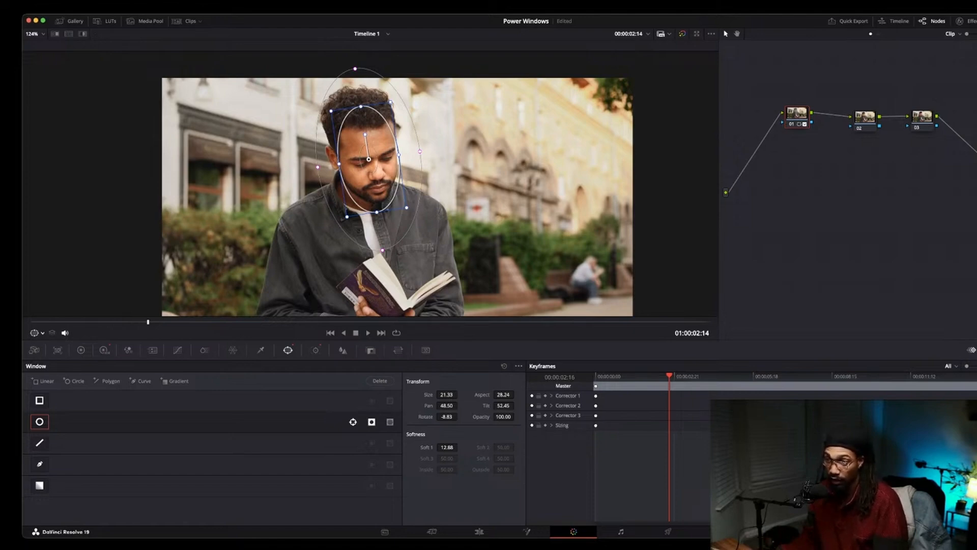
# - Compare the inverted and normal face window in highlight view, leaving the window inverted and the highlight off
pyautogui.hotkey('shift', 'h')
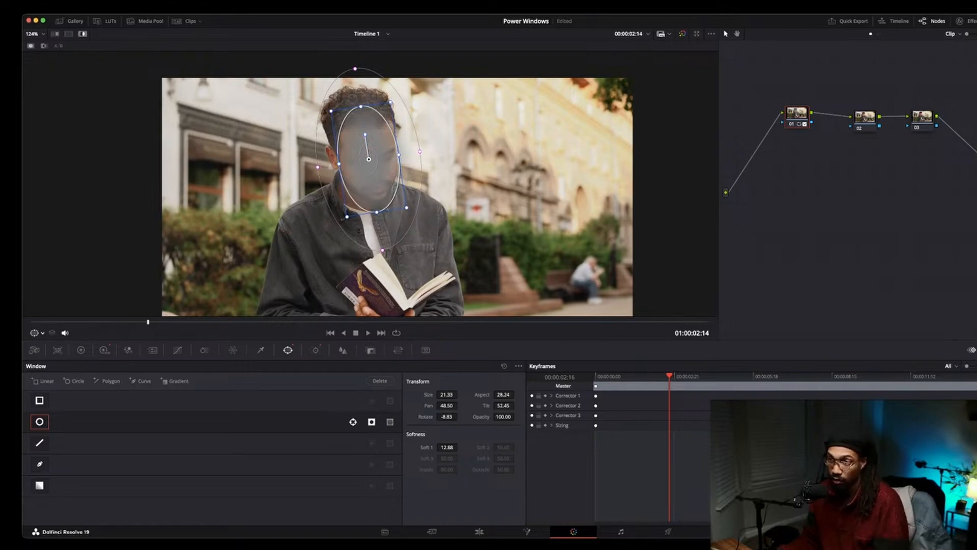
pyautogui.click(371, 422)
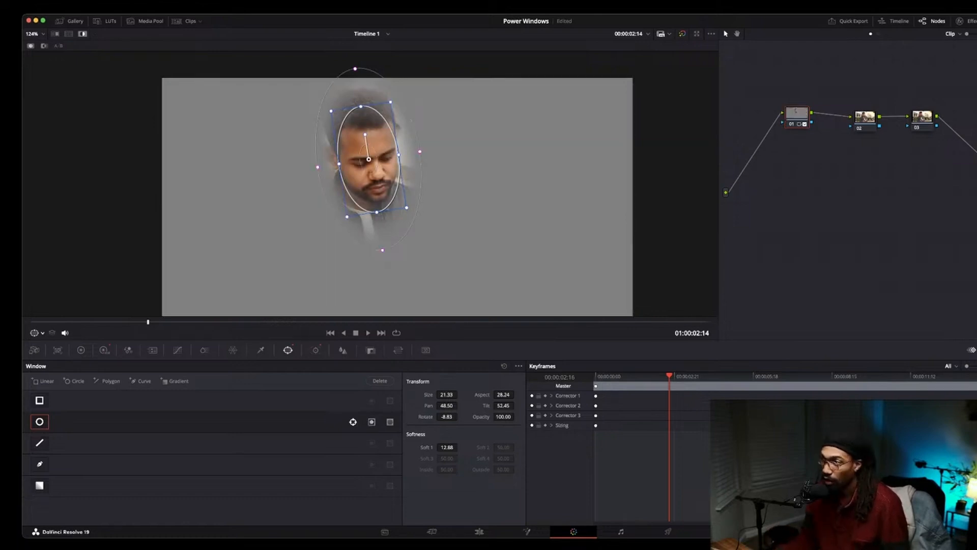
pyautogui.hotkey('shift', 'h')
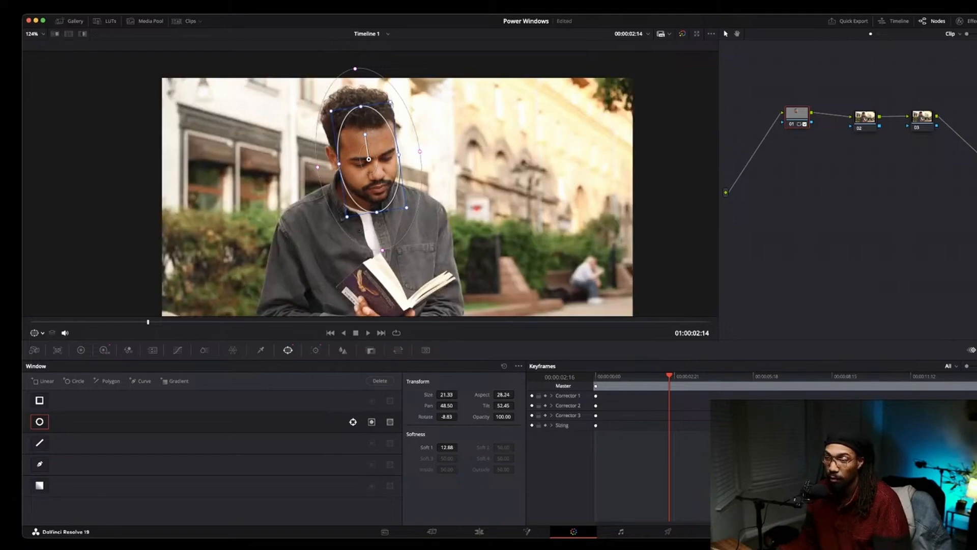
pyautogui.hotkey('shift', 'h')
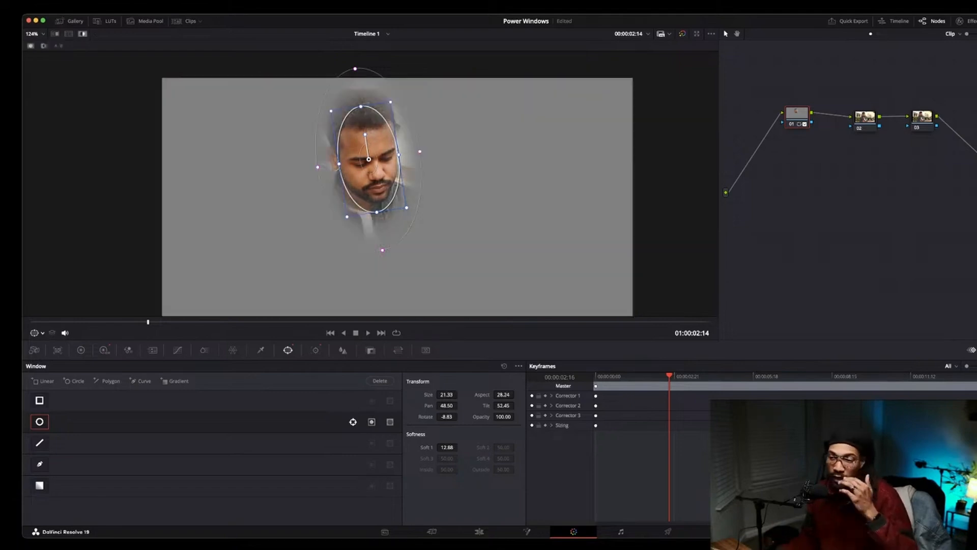
pyautogui.click(371, 422)
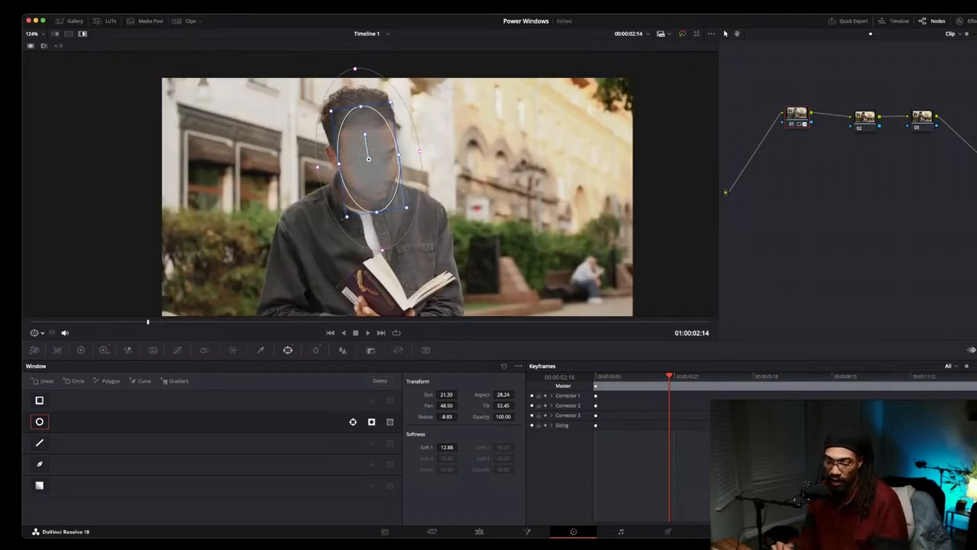
pyautogui.hotkey('shift', 'h')
pyautogui.hotkey('shift', 'h')
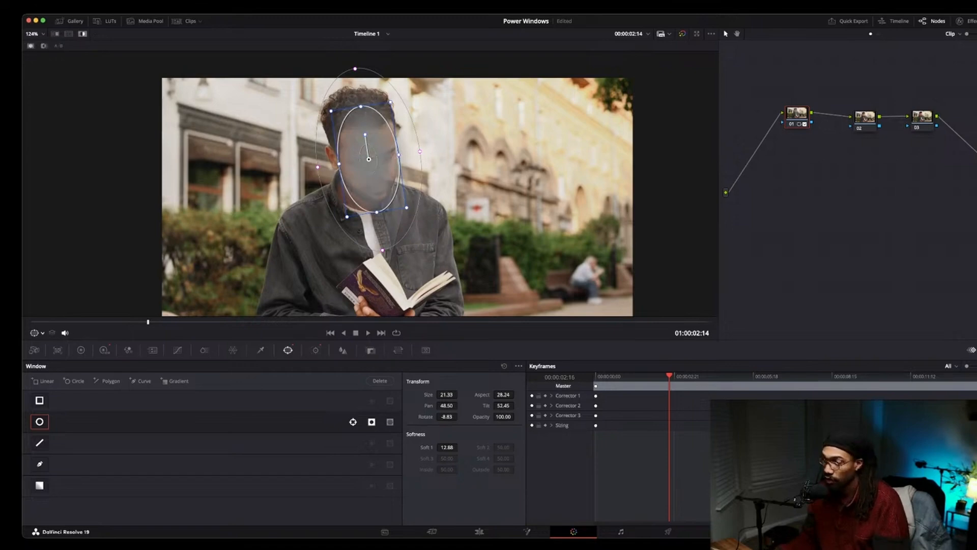
pyautogui.hotkey('shift', 'h')
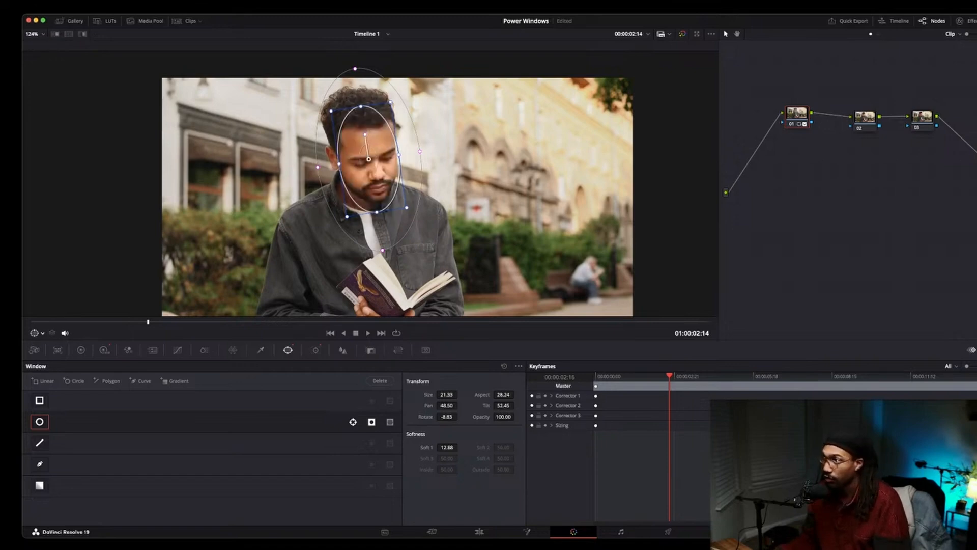
# - Hide the window outline and toggle the first node off and on to compare the background before and after
pyautogui.click(865, 117)
pyautogui.scroll(4, 370, 186)
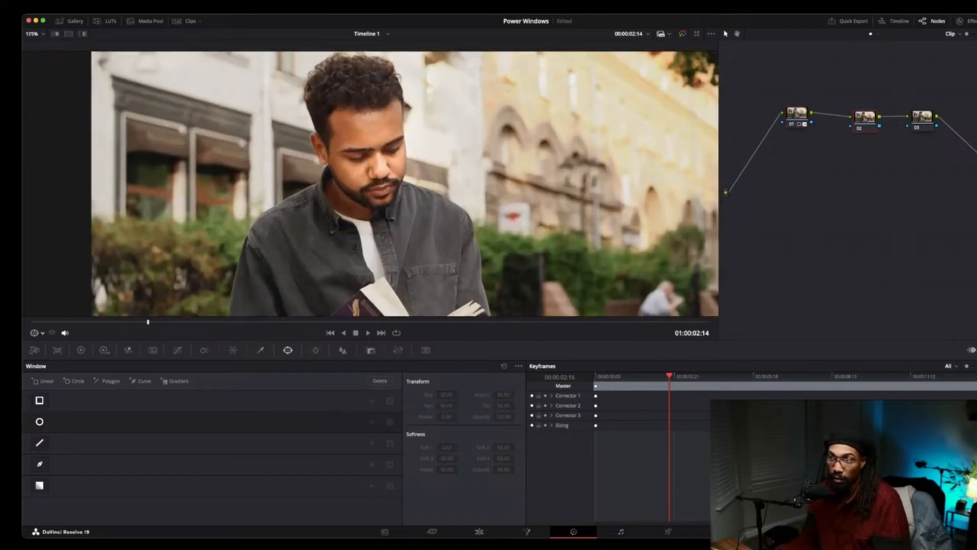
pyautogui.scroll(-7, 369, 186)
pyautogui.moveTo(369, 186); pyautogui.dragTo(370, 167)
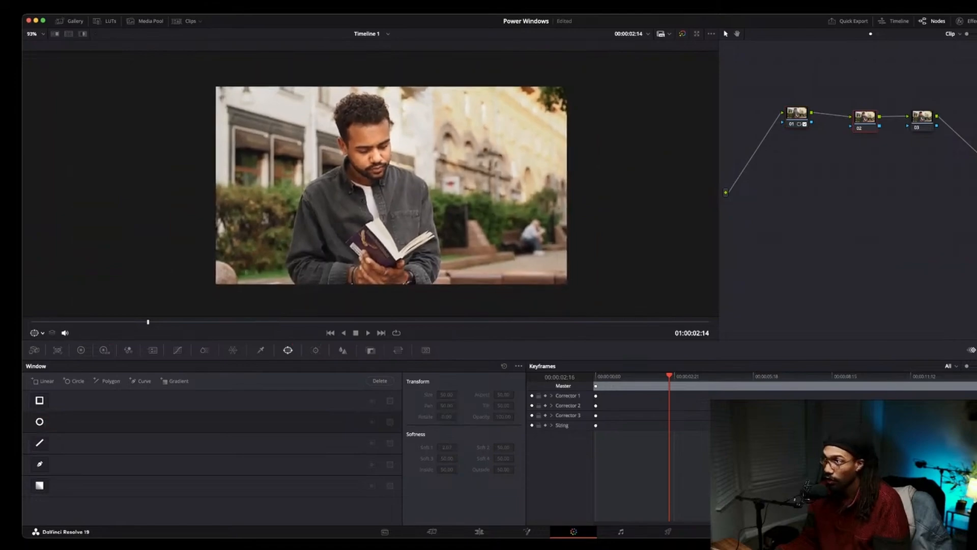
pyautogui.click(791, 125)
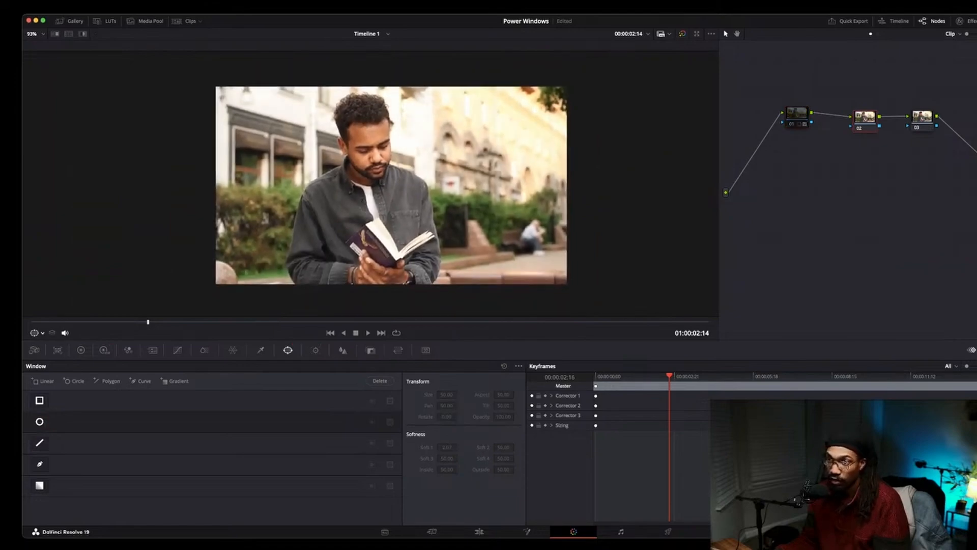
pyautogui.click(791, 124)
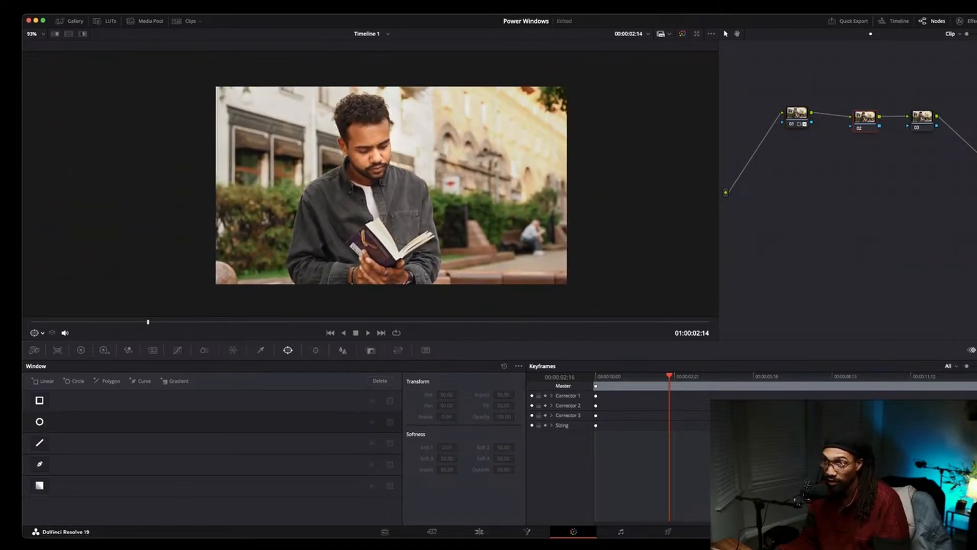
pyautogui.click(792, 125)
pyautogui.click(792, 125)
# - Reshape the inverted window into a tall ellipse around the man's body, about size 46, aspect 14.7 and rotation -12
pyautogui.click(798, 114)
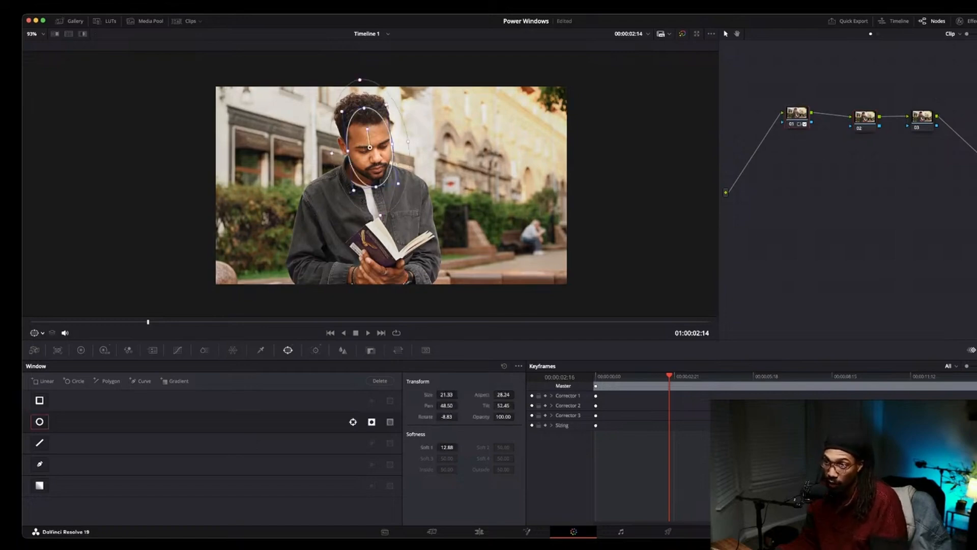
pyautogui.moveTo(364, 108); pyautogui.dragTo(358, 68)
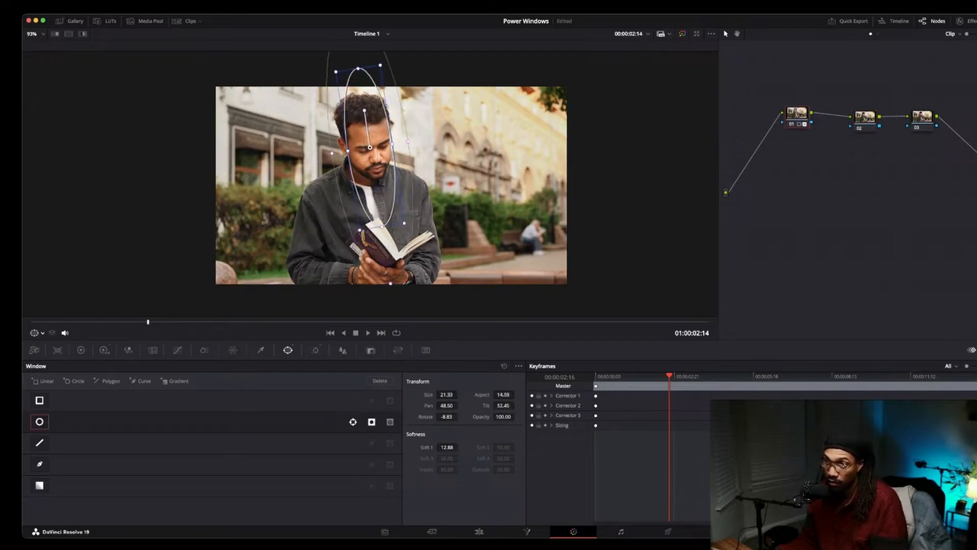
pyautogui.moveTo(370, 147); pyautogui.dragTo(418, 175)
pyautogui.moveTo(358, 183); pyautogui.dragTo(373, 181)
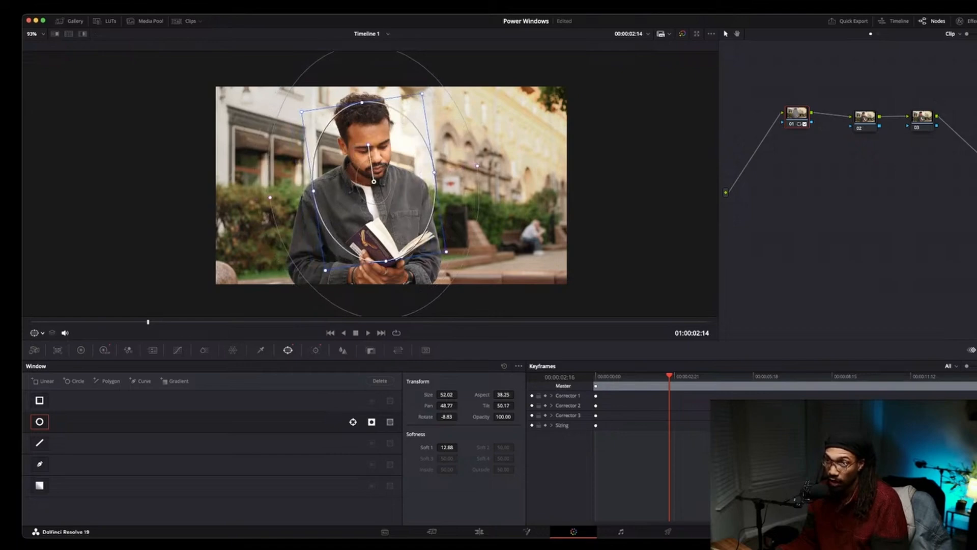
pyautogui.moveTo(368, 145); pyautogui.dragTo(366, 147)
pyautogui.moveTo(434, 169); pyautogui.dragTo(422, 171)
pyautogui.moveTo(357, 103); pyautogui.dragTo(339, 16)
pyautogui.moveTo(374, 181); pyautogui.dragTo(371, 182)
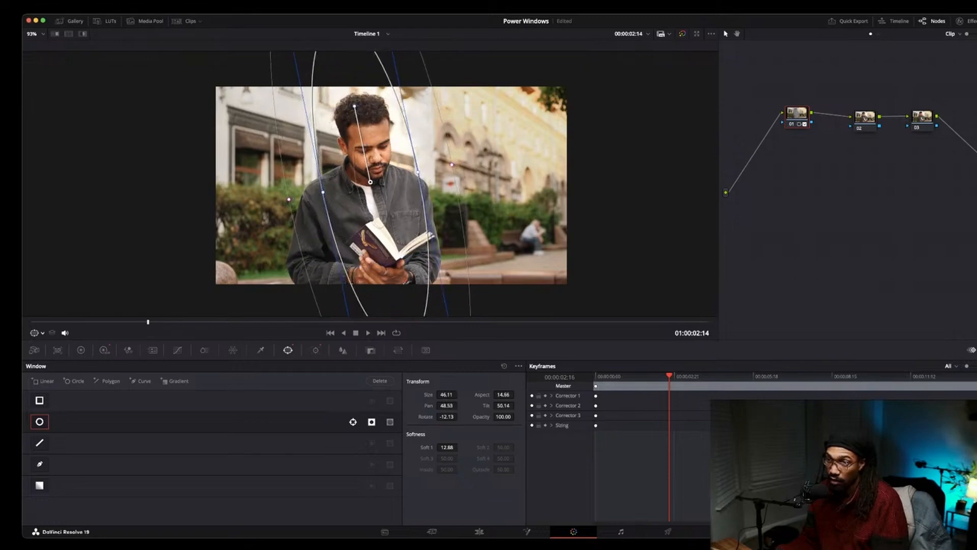
# - Track the enlarged window forward and backward through the clip and narrow it slightly around the man's body
pyautogui.click(316, 350)
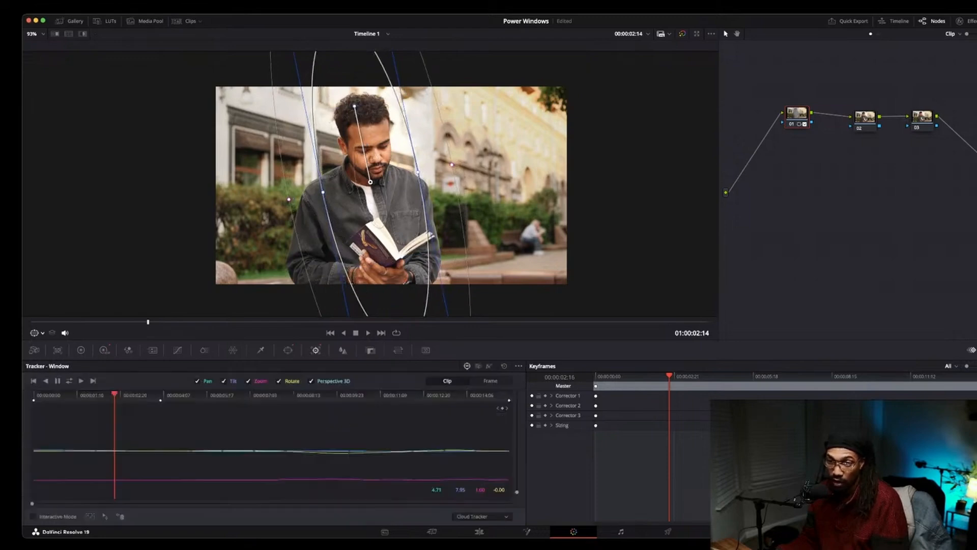
pyautogui.click(69, 381)
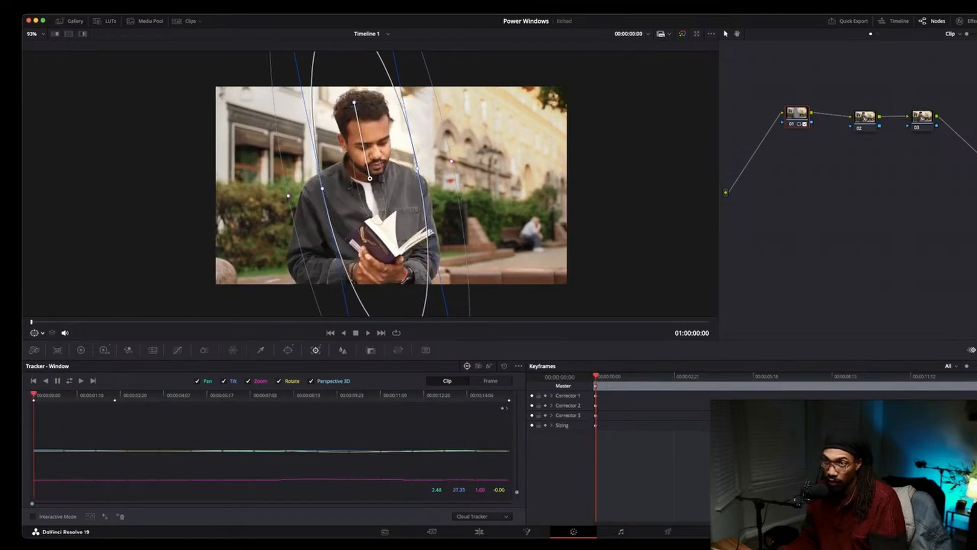
pyautogui.moveTo(418, 168)
pyautogui.mouseDown()
pyautogui.moveTo(440, 164)
pyautogui.moveTo(408, 171)
pyautogui.mouseUp()
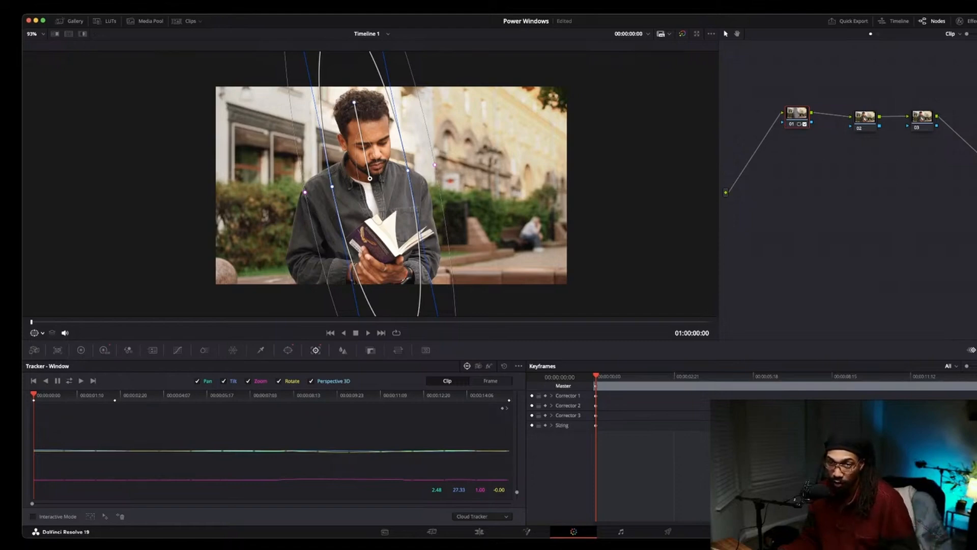
pyautogui.press('super+t')
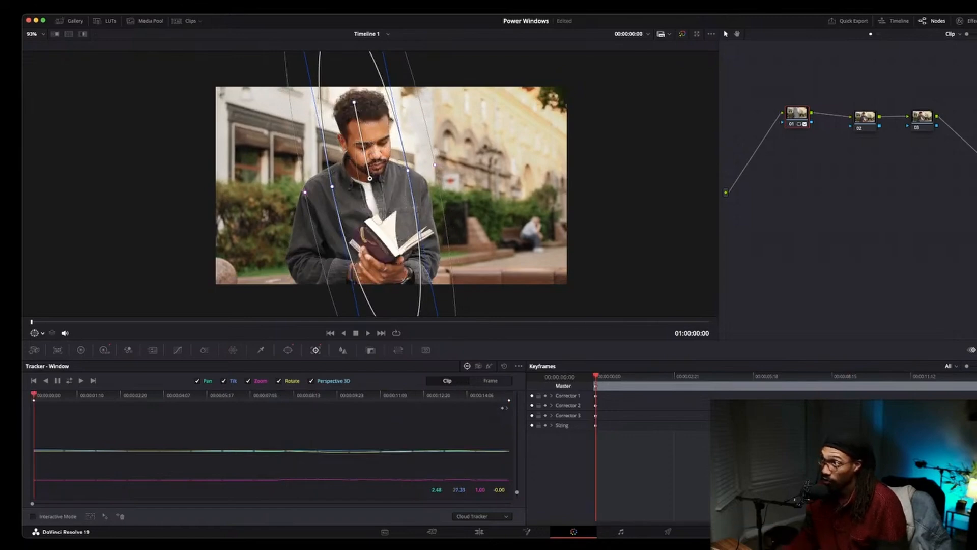
# - Play the clip with the window outline hidden, save the project, and toggle the first node off and on to compare the darkened background
pyautogui.click(865, 118)
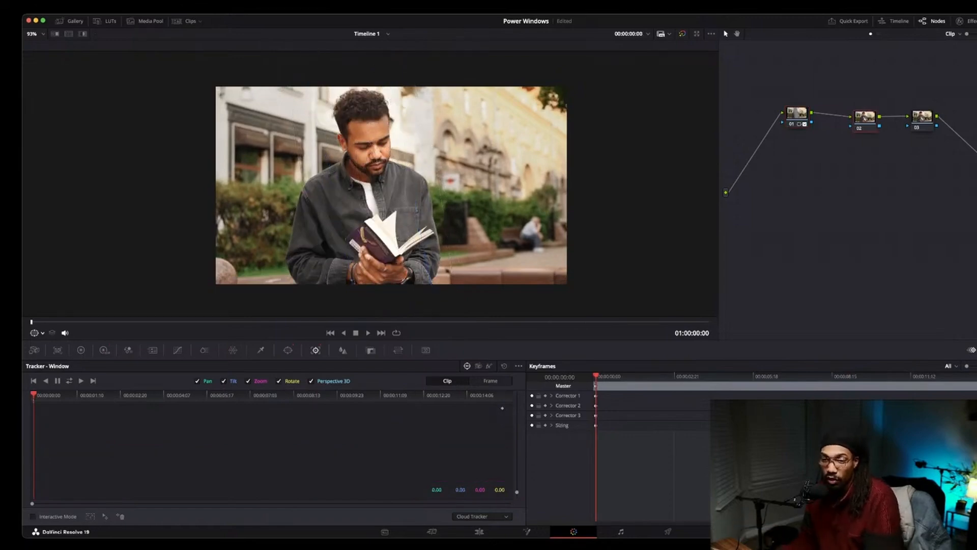
pyautogui.press('space')
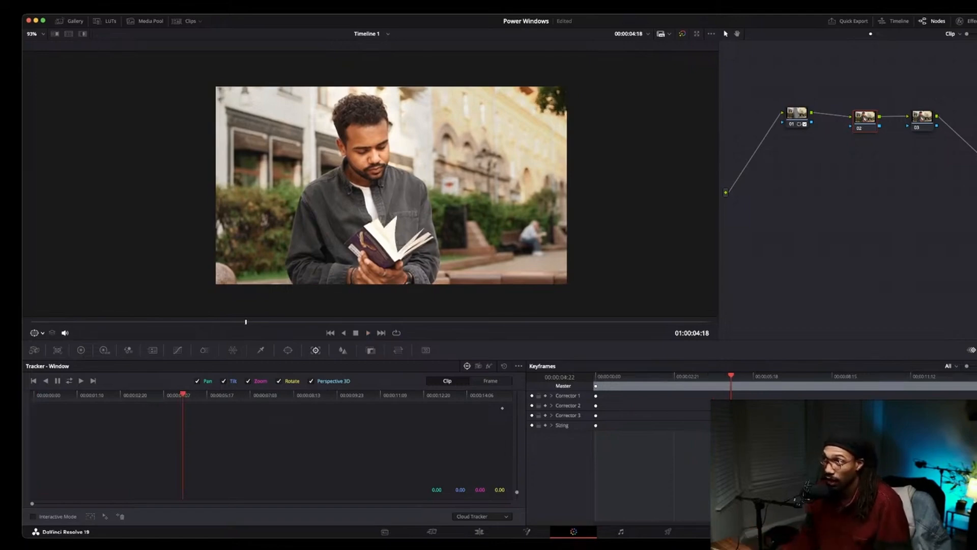
pyautogui.press('super+s')
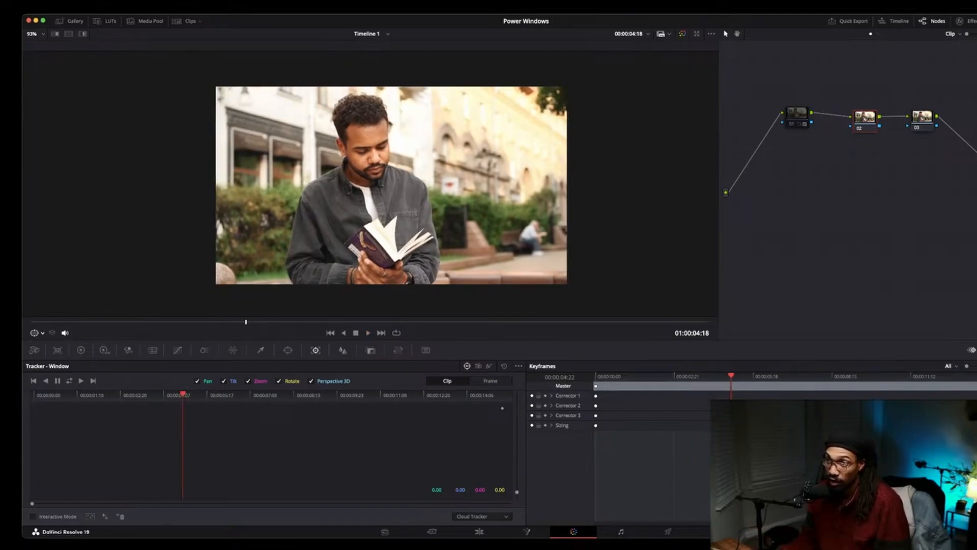
pyautogui.press('super+z')
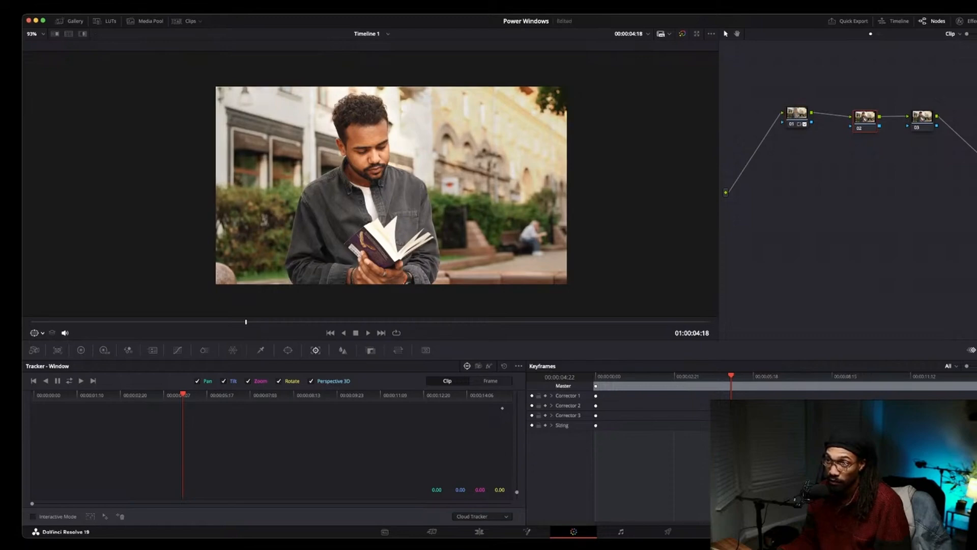
pyautogui.click(791, 124)
pyautogui.click(792, 124)
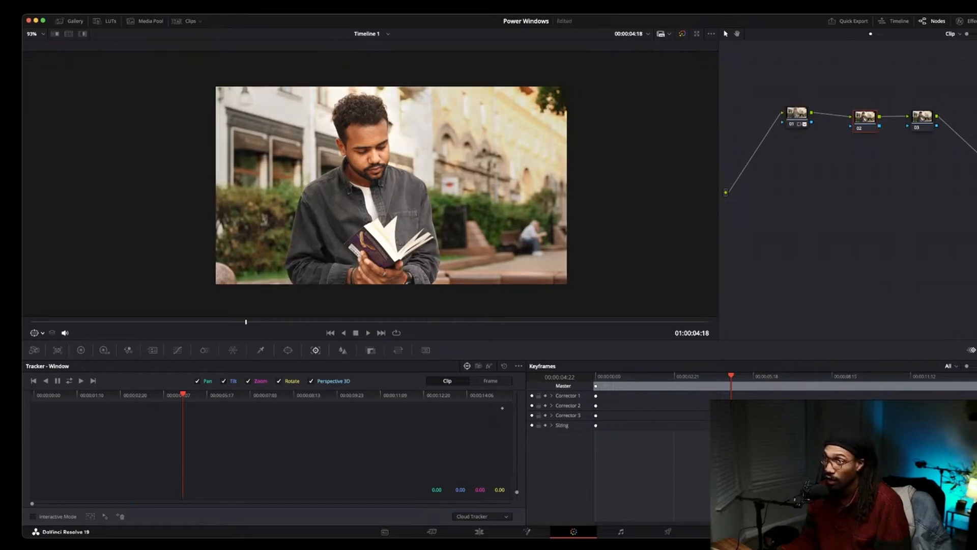
# - Reset the first node and add a gradient window over the buildings beside the man, rotated about 65 with softness about 2.65
pyautogui.click(797, 114)
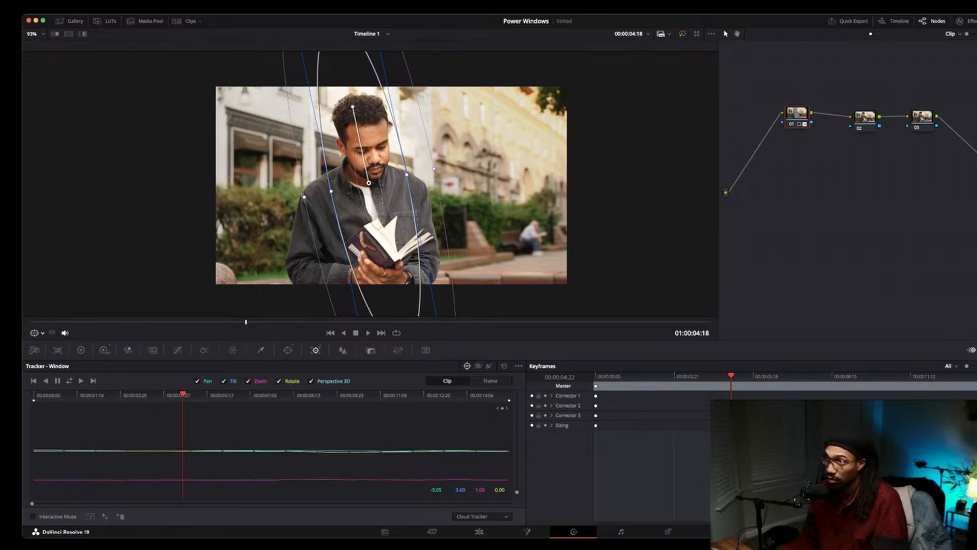
pyautogui.hotkey('shift', 'Home')
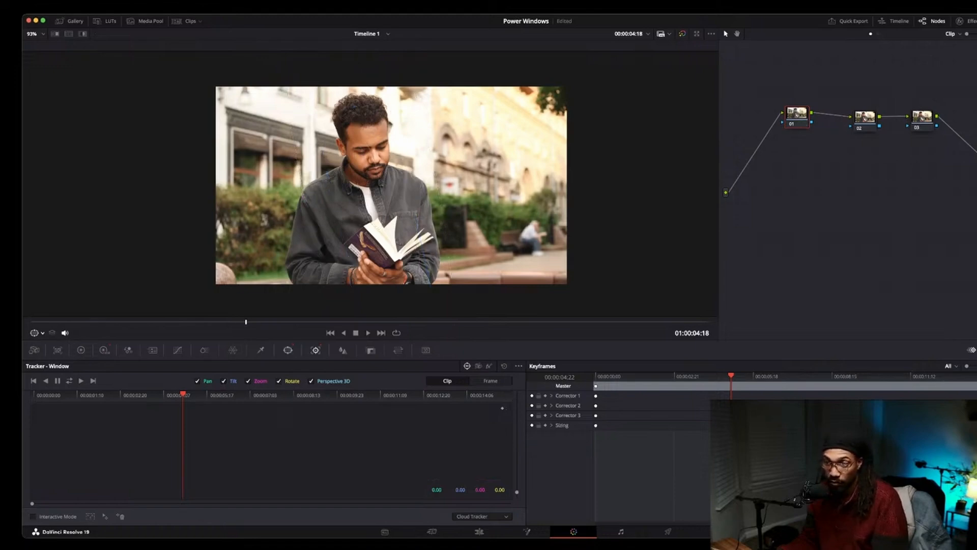
pyautogui.click(288, 350)
pyautogui.click(39, 485)
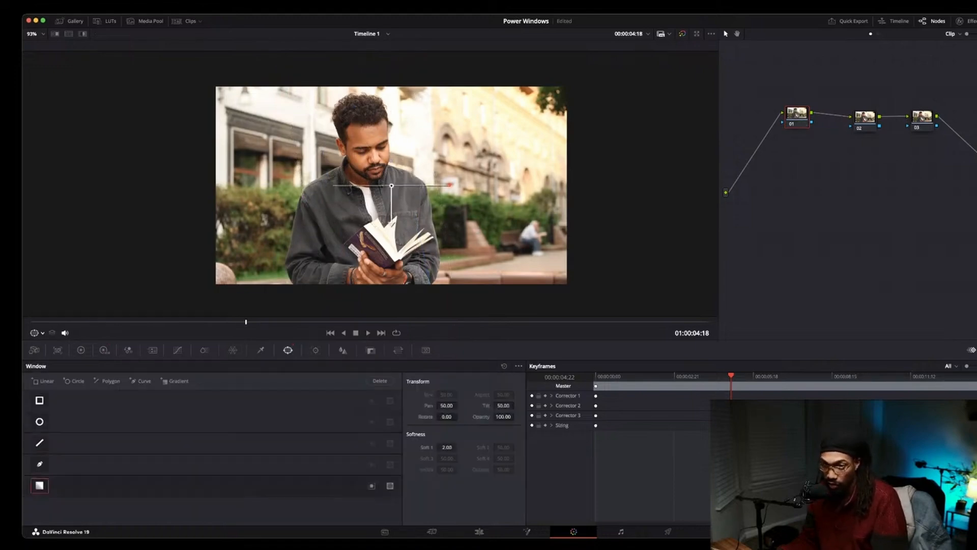
pyautogui.moveTo(391, 220); pyautogui.dragTo(465, 174)
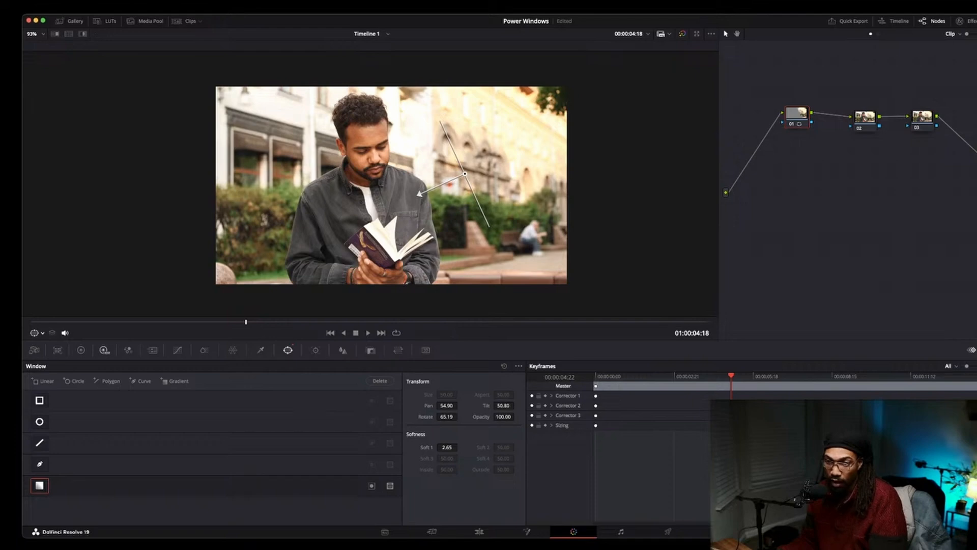
# - Lower the Global HDR exposure to -0.52 and check the gradient window's coverage in highlight view
pyautogui.click(105, 350)
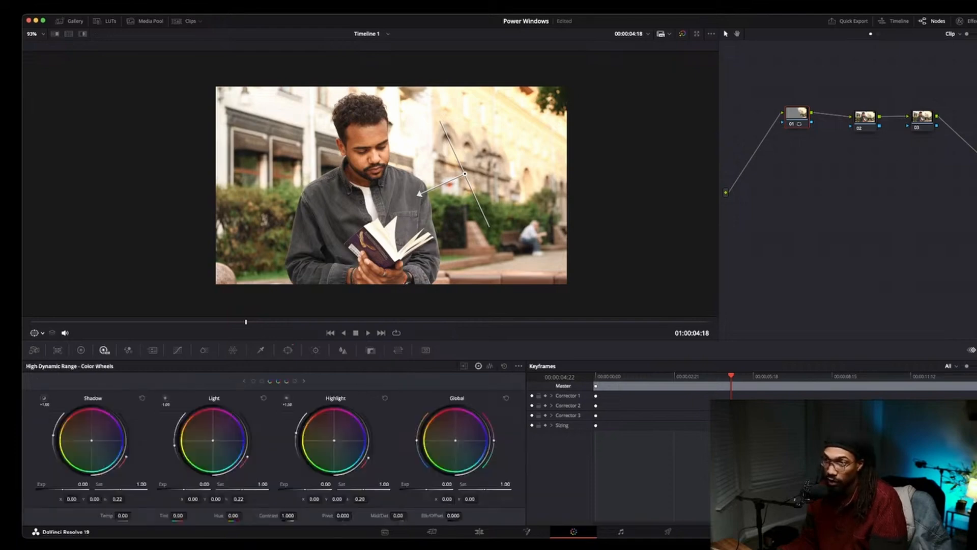
pyautogui.moveTo(447, 484); pyautogui.dragTo(427, 484)
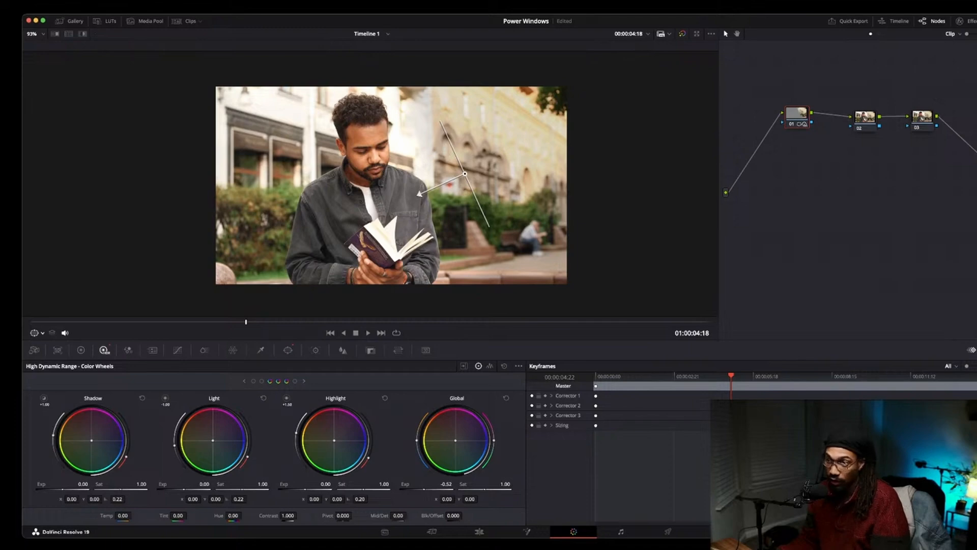
pyautogui.hotkey('shift', 'h')
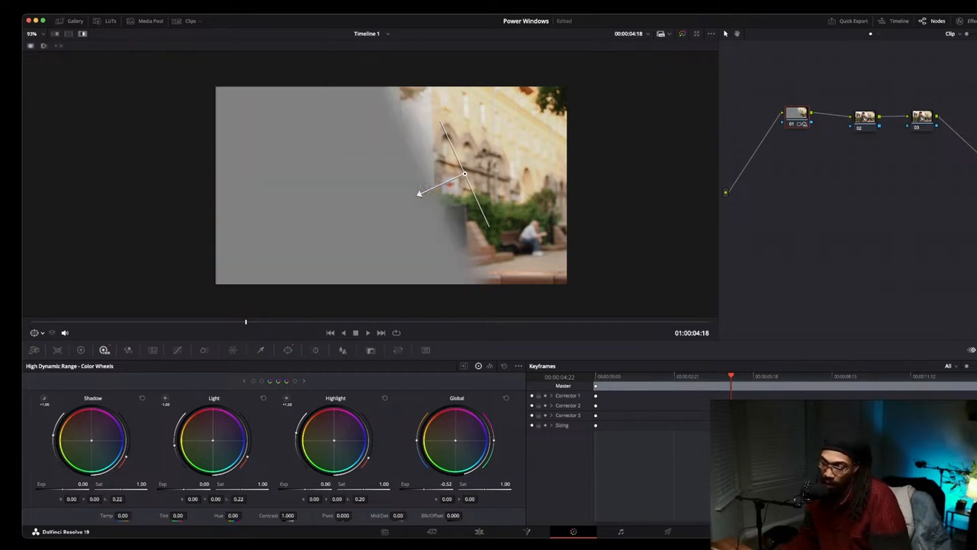
pyautogui.hotkey('shift', 'h')
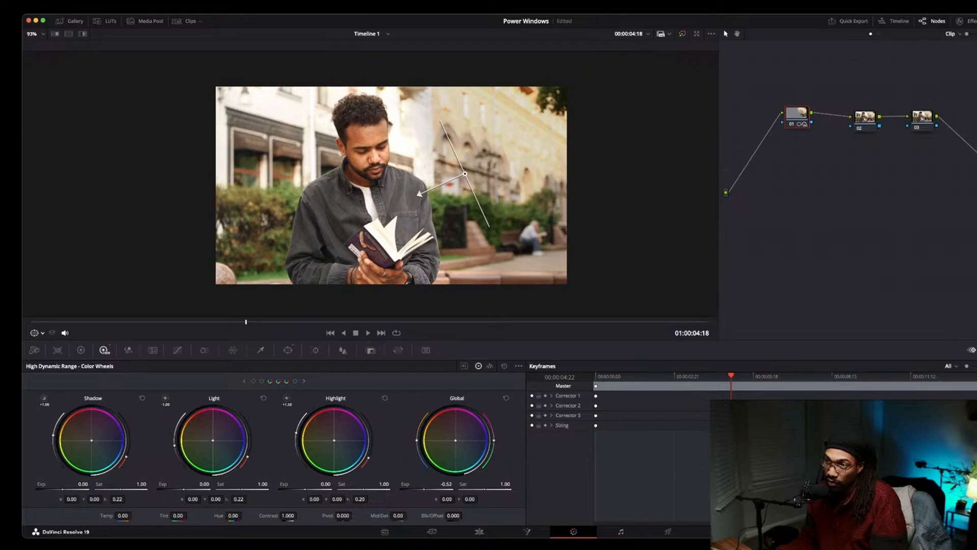
# - Move the gradient window farther from the man to about pan 57.9, tilt 50.3, rotated about 70.9, and widen its softness to about 6.7
pyautogui.moveTo(464, 174); pyautogui.dragTo(491, 191)
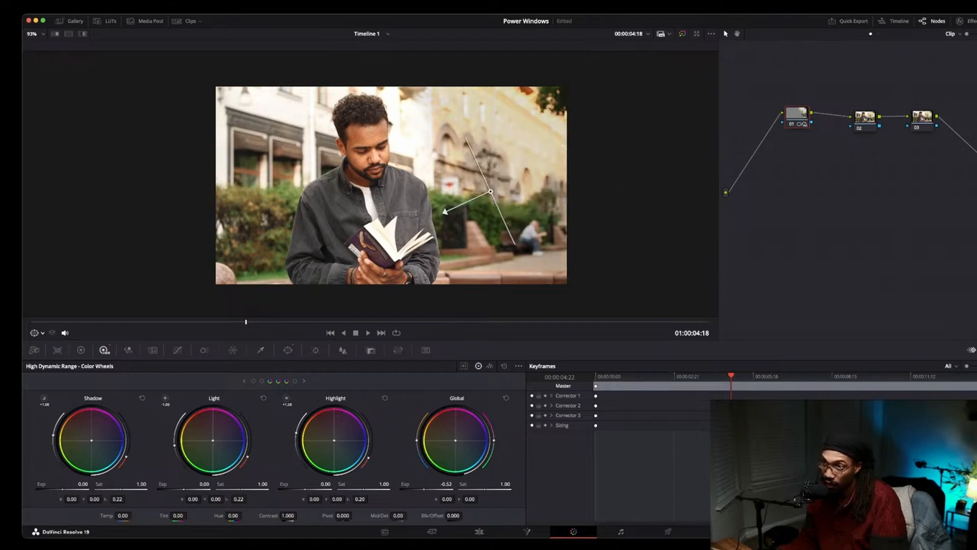
pyautogui.moveTo(443, 211); pyautogui.dragTo(469, 198)
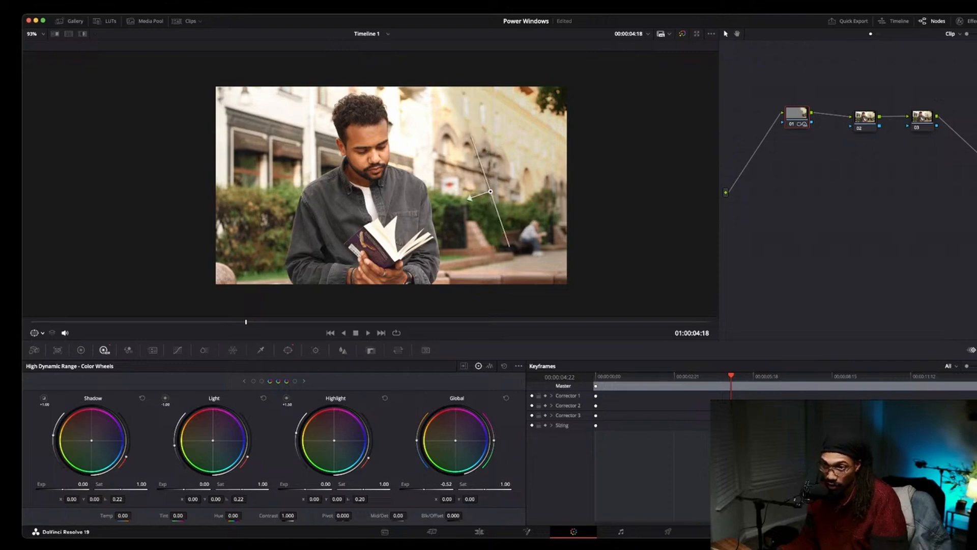
pyautogui.click(288, 350)
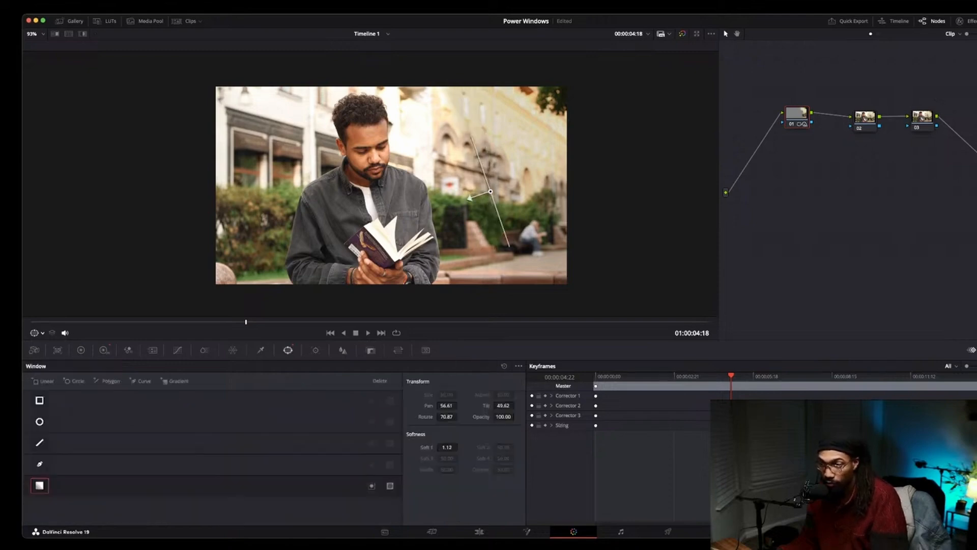
pyautogui.moveTo(470, 198); pyautogui.dragTo(373, 233)
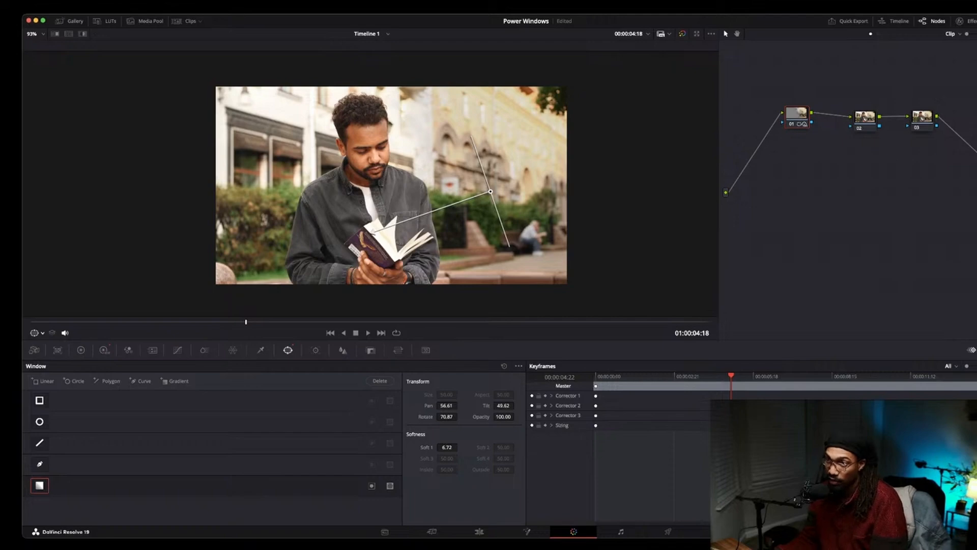
pyautogui.moveTo(490, 191); pyautogui.dragTo(510, 181)
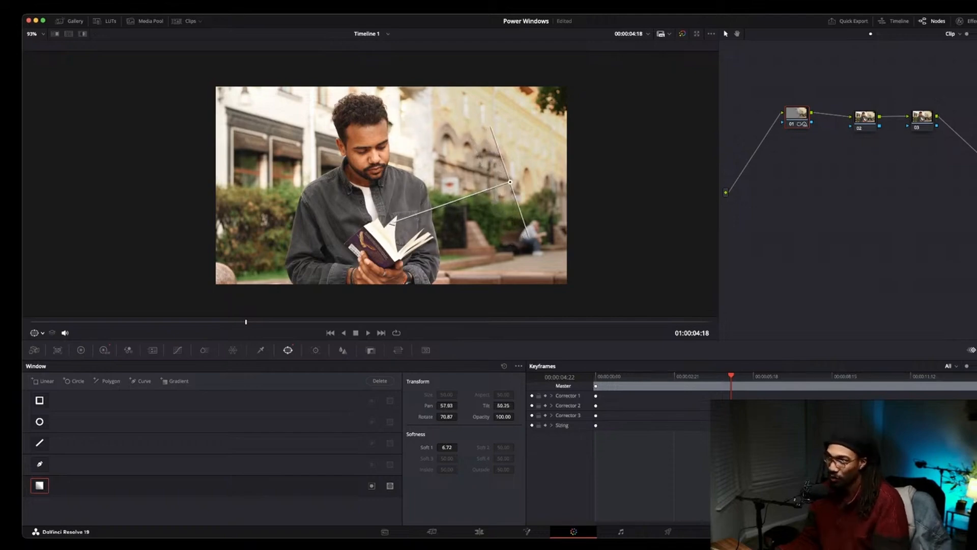
# - Play the clip from the start and toggle the first node off and on to compare the gradient's effect, then return to the first frame
pyautogui.click(865, 118)
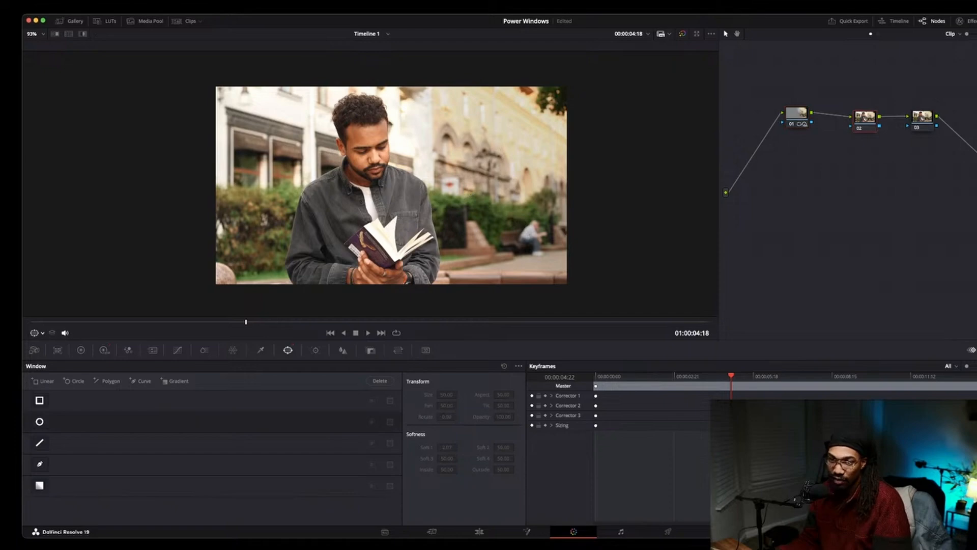
pyautogui.press('Home')
pyautogui.press('space')
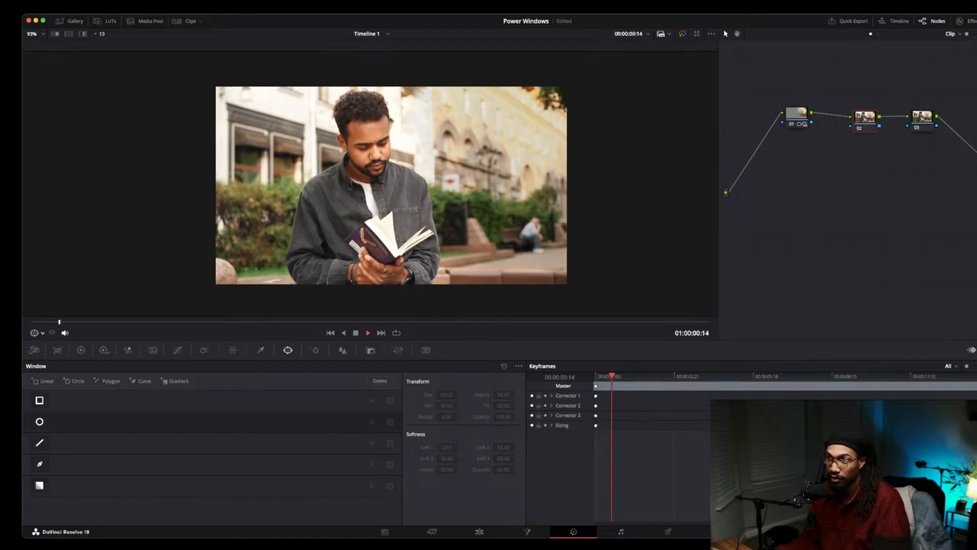
pyautogui.press('space')
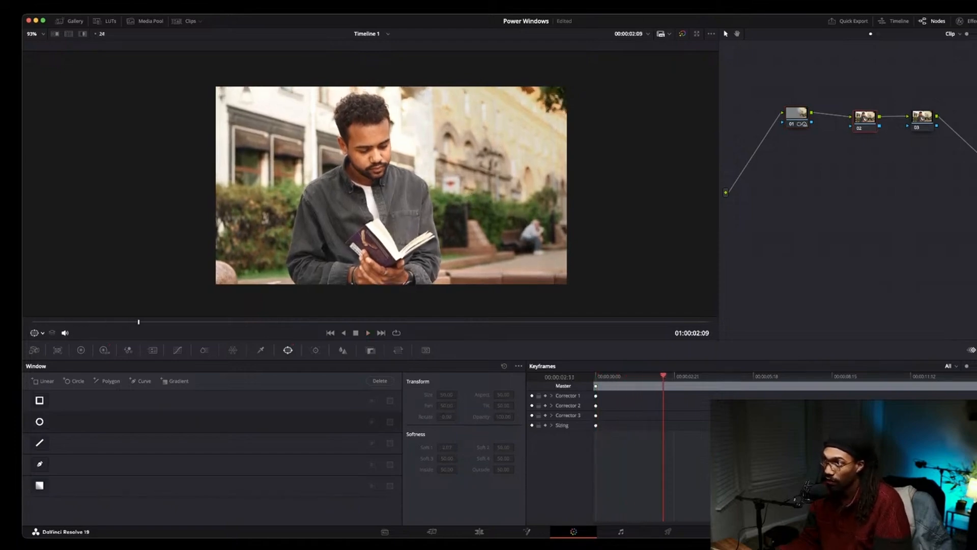
pyautogui.click(791, 125)
pyautogui.click(792, 124)
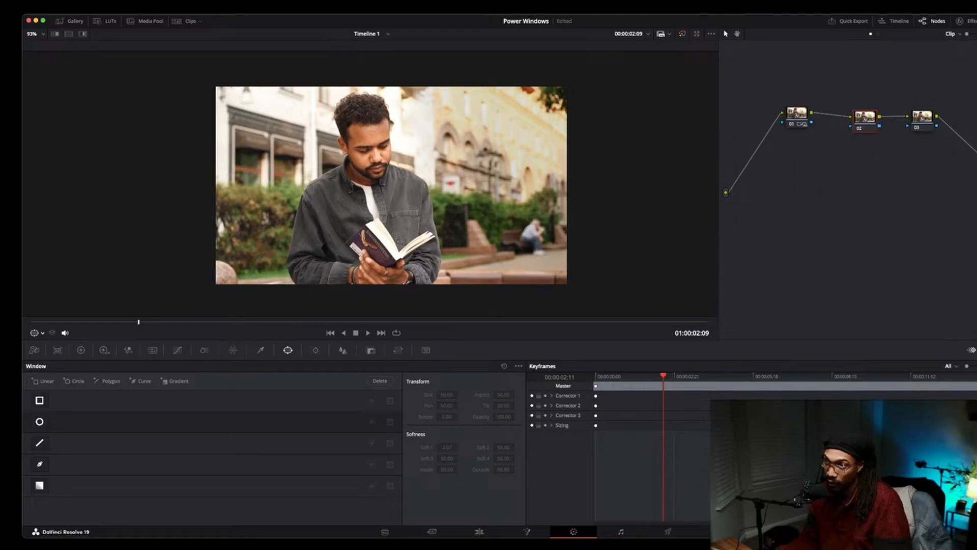
pyautogui.click(792, 125)
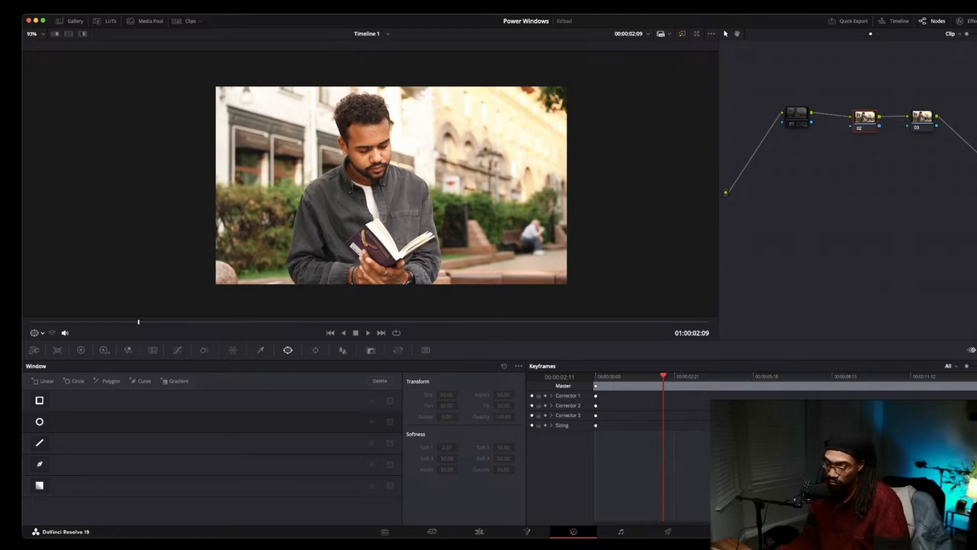
pyautogui.click(792, 124)
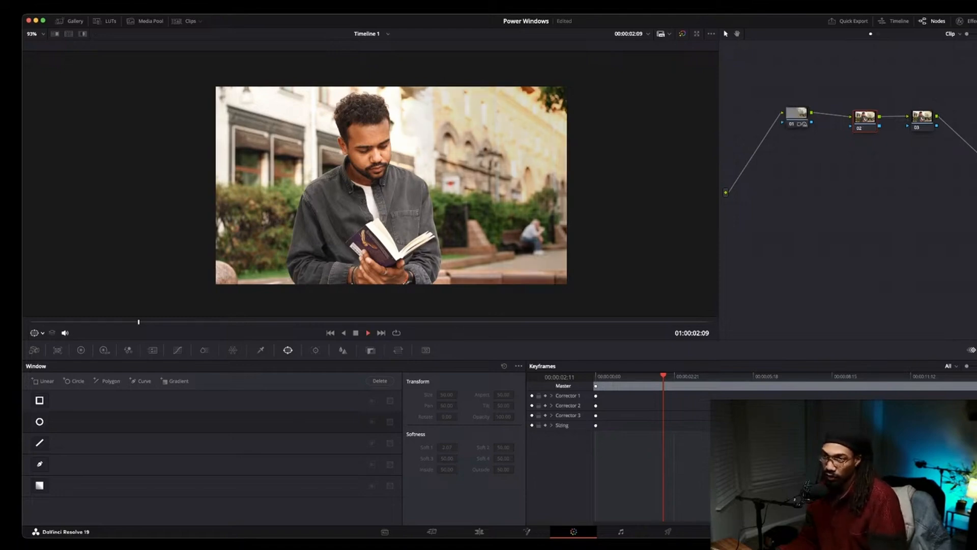
pyautogui.press('space')
pyautogui.press('space')
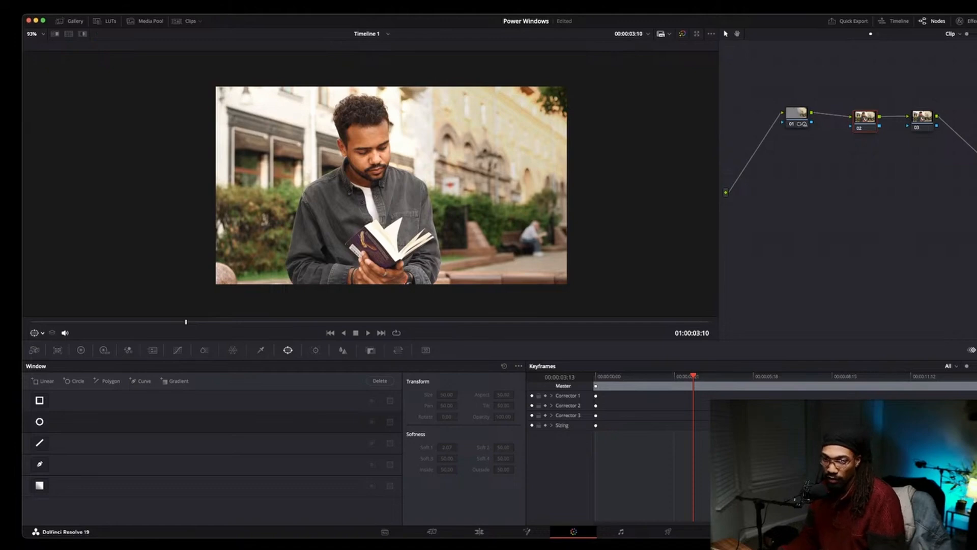
pyautogui.press('Home')
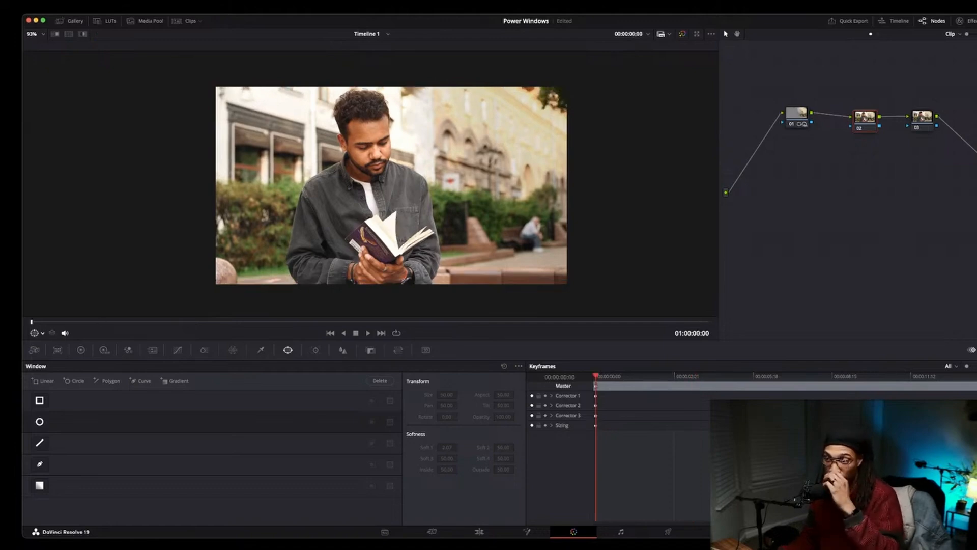
# - Move the second node slightly down, then label the first node Background and the second node Actor
pyautogui.moveTo(865, 120); pyautogui.dragTo(856, 133)
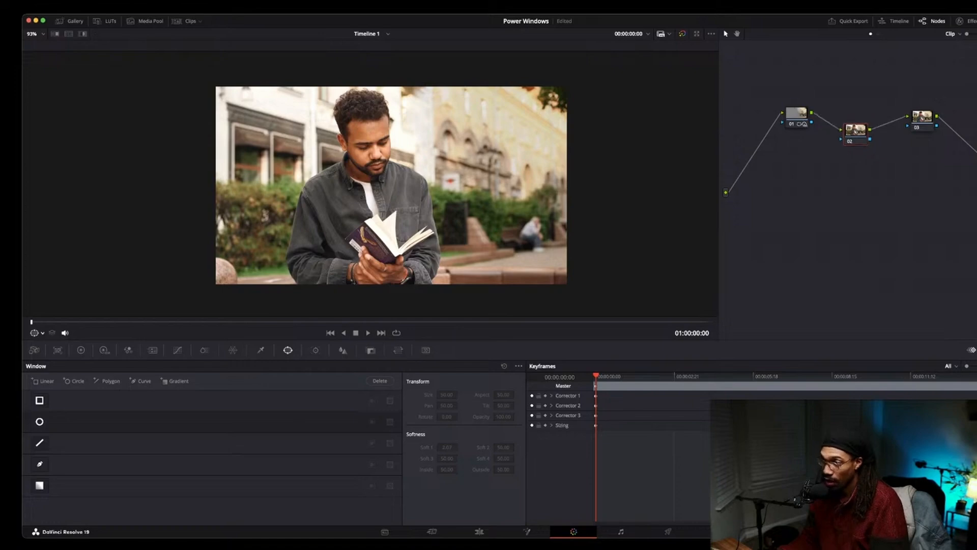
pyautogui.click(797, 114)
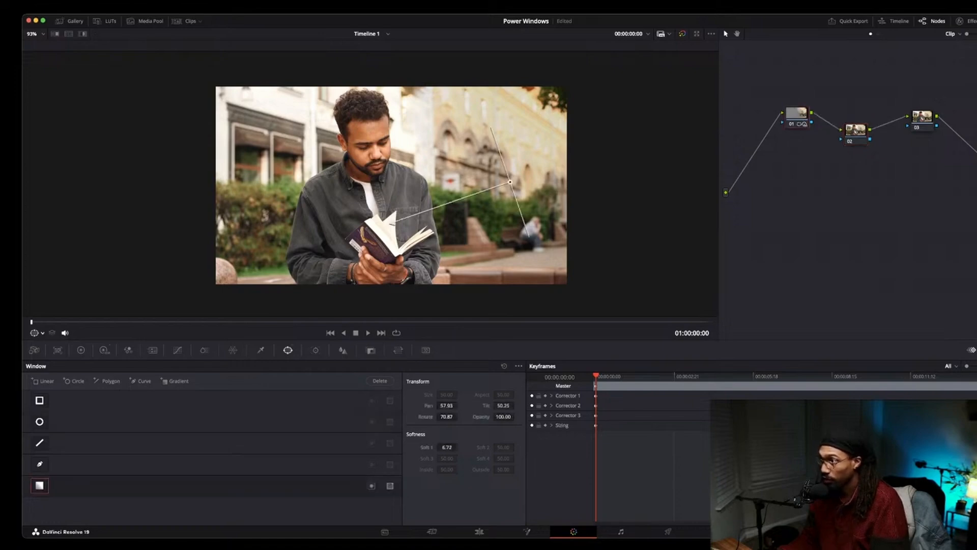
pyautogui.press('super+s')
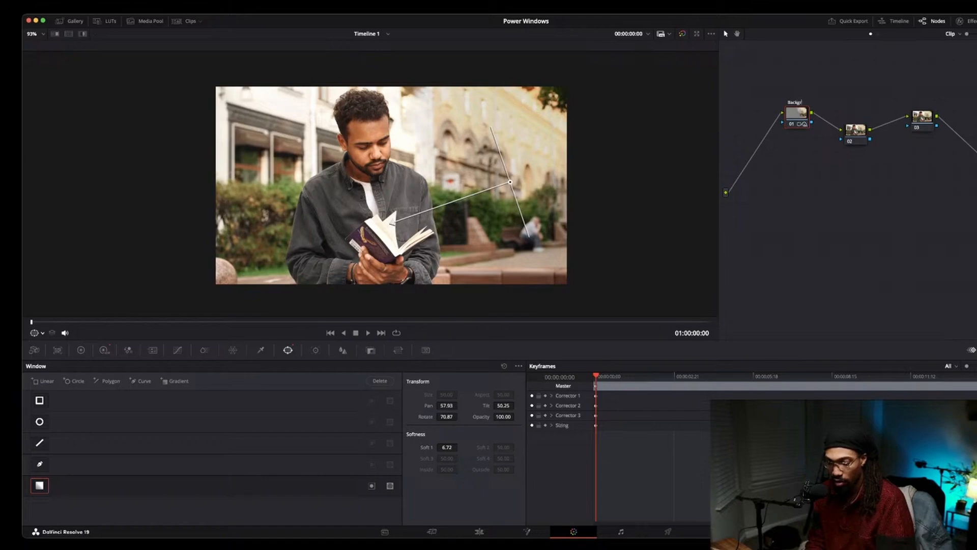
pyautogui.write('ound')
pyautogui.press('Return')
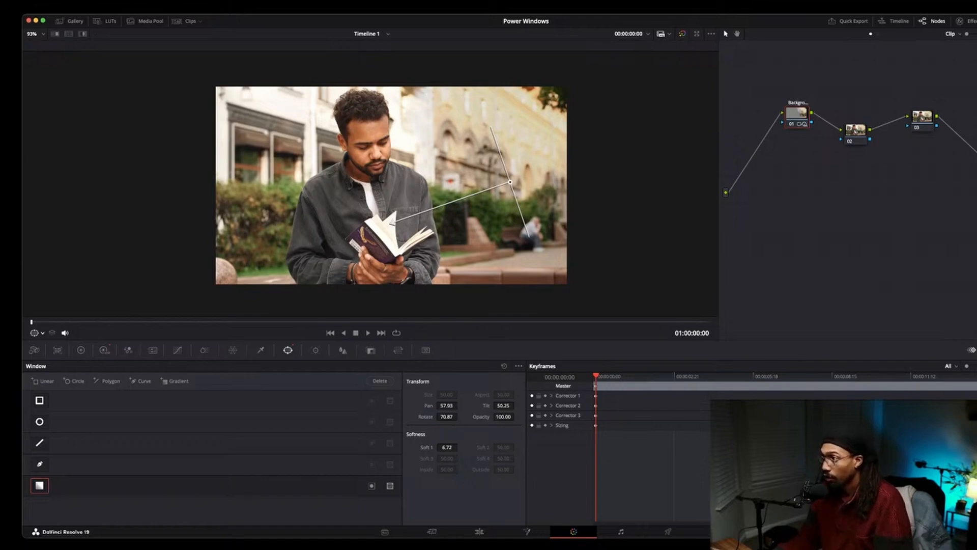
pyautogui.click(855, 131)
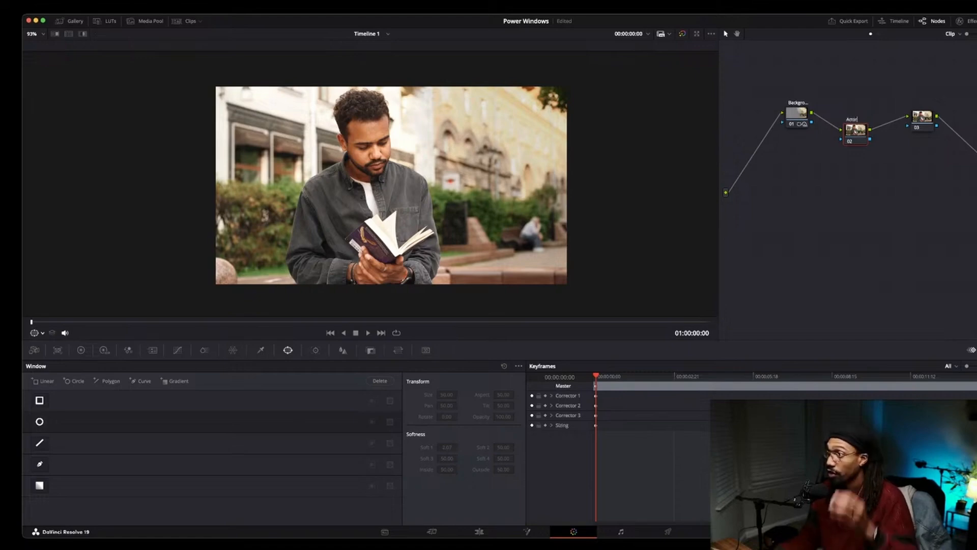
pyautogui.write('ctor')
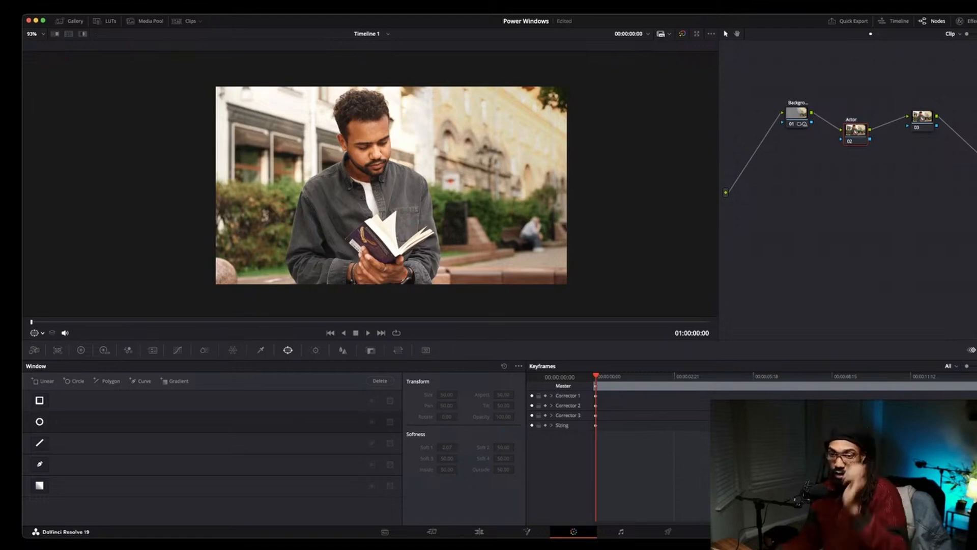
# - Add a circle window to the Actor node and fit it around the man's face, about size 22.6, aspect 22.6 and rotation -13.4
pyautogui.click(40, 421)
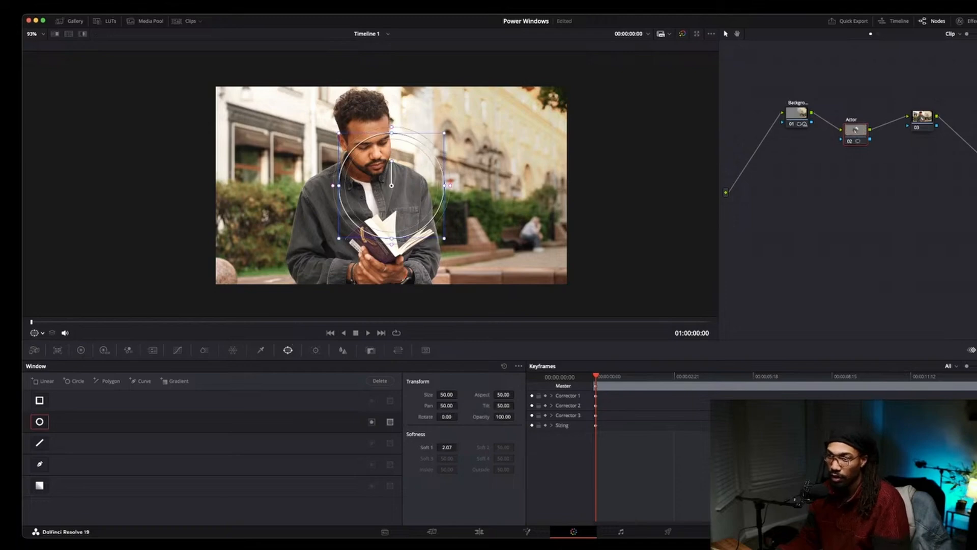
pyautogui.moveTo(392, 186); pyautogui.dragTo(363, 149)
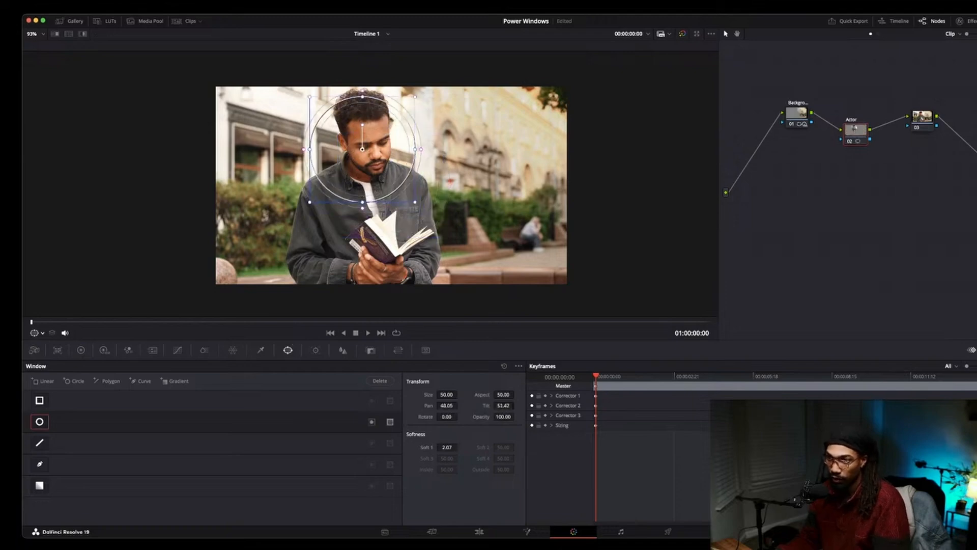
pyautogui.moveTo(303, 149); pyautogui.dragTo(369, 145)
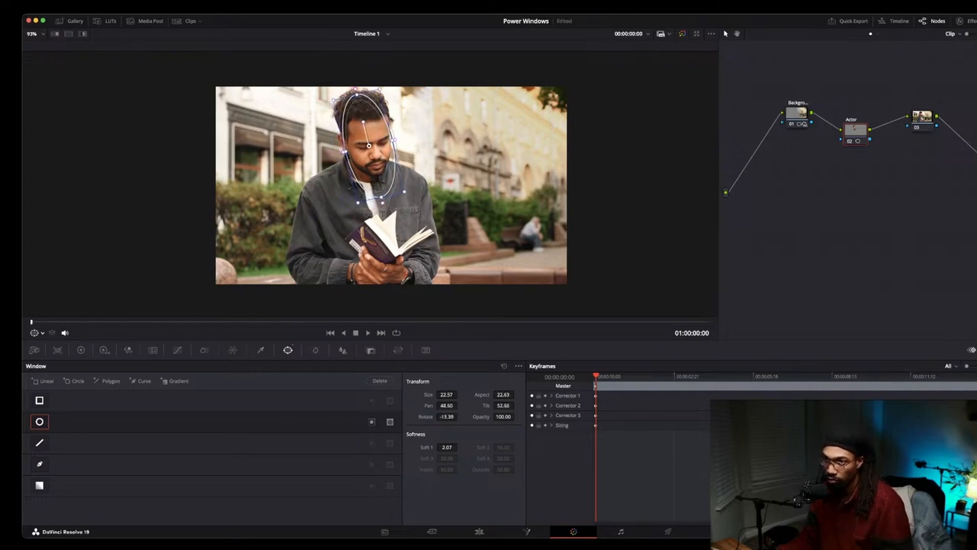
# - Refine the circle window around the man's face to about aspect 27.4, pan 48.6 and tilt 52.8
pyautogui.moveTo(357, 95); pyautogui.dragTo(359, 102)
pyautogui.scroll(-3, 391, 185)
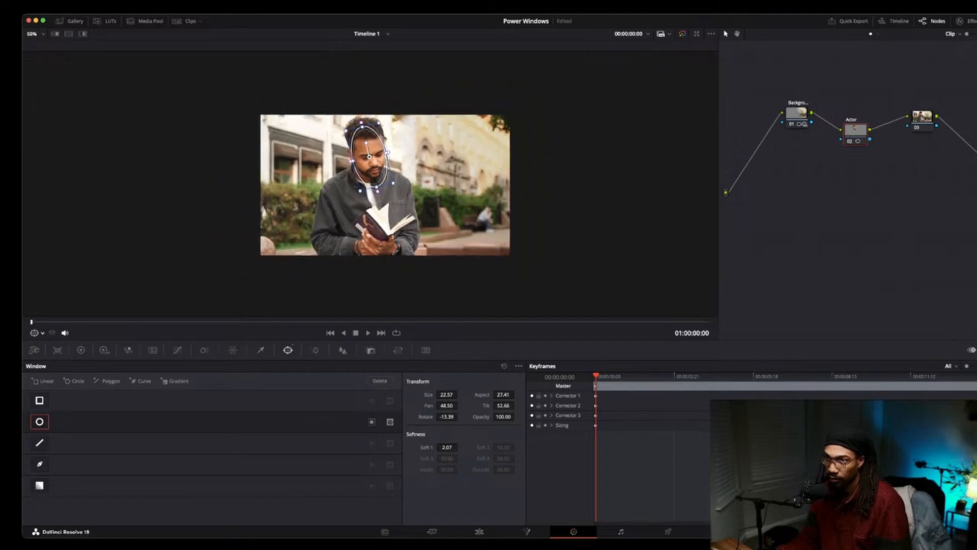
pyautogui.scroll(6, 390, 185)
pyautogui.scroll(2, 384, 186)
pyautogui.moveTo(384, 186); pyautogui.dragTo(376, 250)
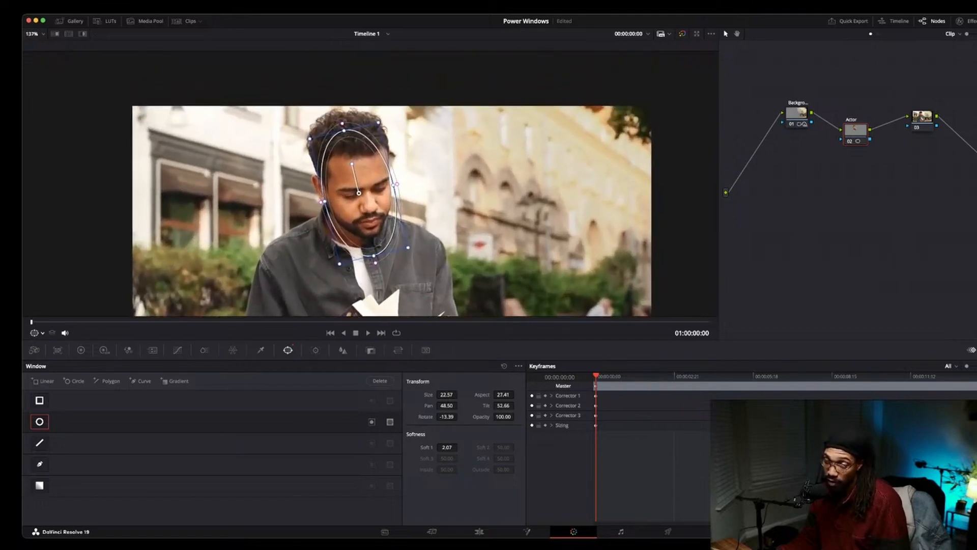
pyautogui.moveTo(359, 193); pyautogui.dragTo(360, 189)
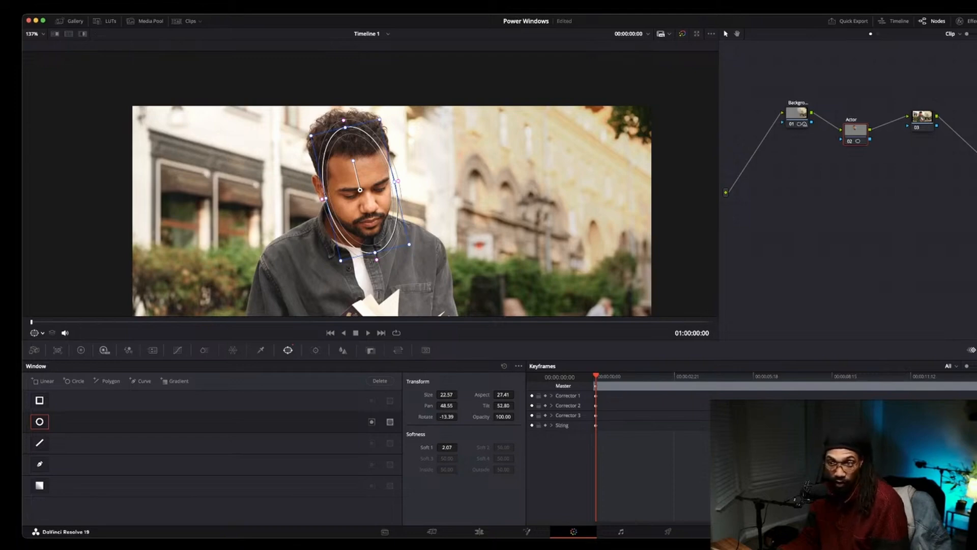
# - Lower the Actor node's global HDR exposure to about -0.36 and widen the circle window's soft edge well beyond the head
pyautogui.click(104, 350)
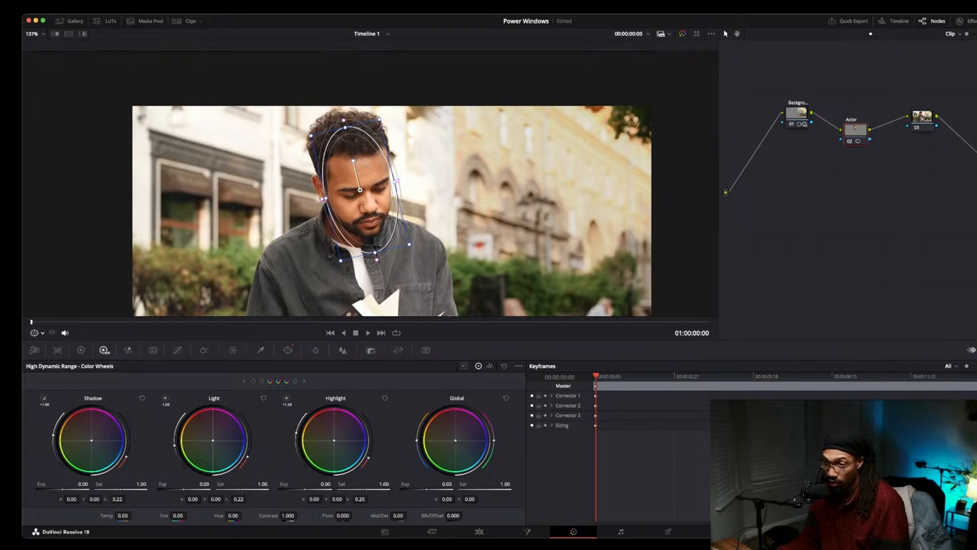
pyautogui.moveTo(447, 484); pyautogui.dragTo(439, 484)
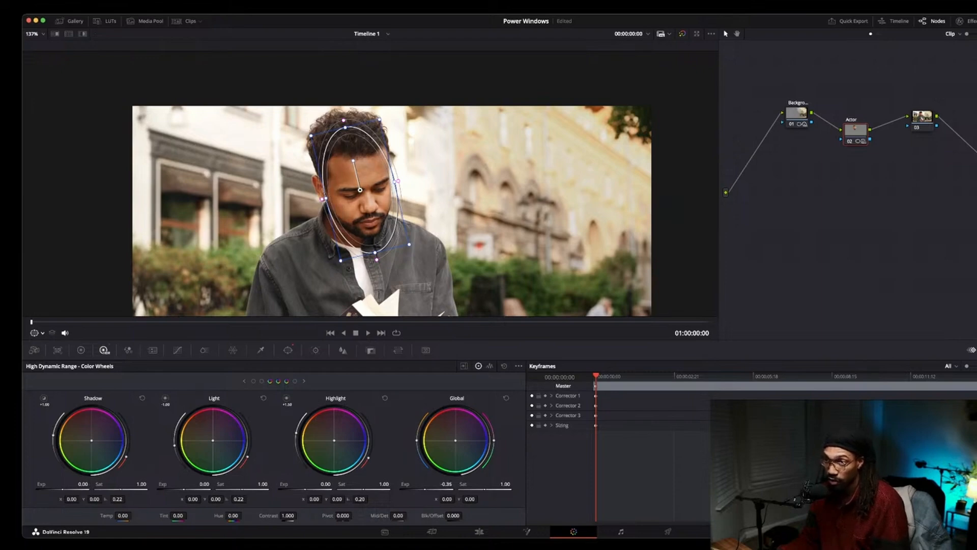
pyautogui.moveTo(344, 120); pyautogui.dragTo(336, 89)
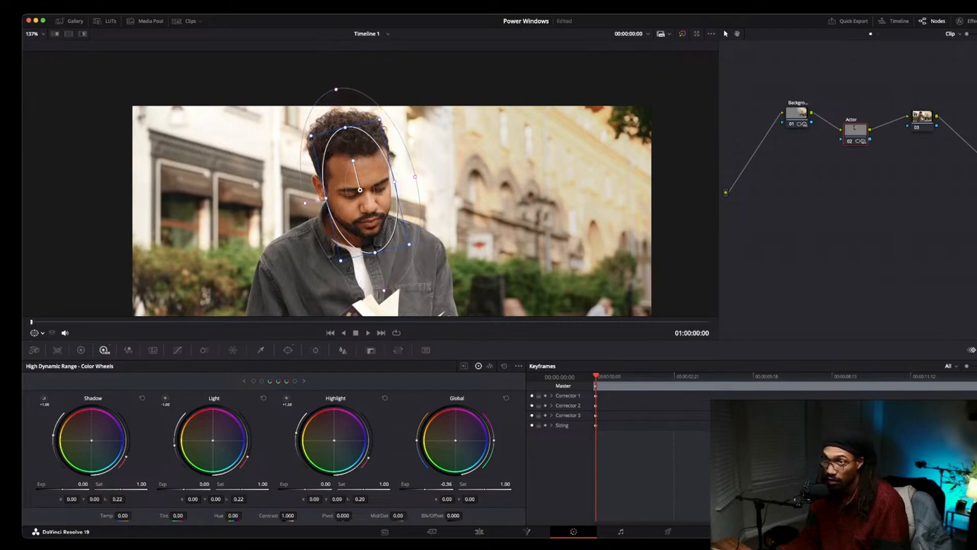
# - Select the third node to view the image without the window outline, and bypass and restore the whole grade twice to compare before and after
pyautogui.click(922, 117)
pyautogui.scroll(5, 372, 163)
pyautogui.scroll(-8, 372, 163)
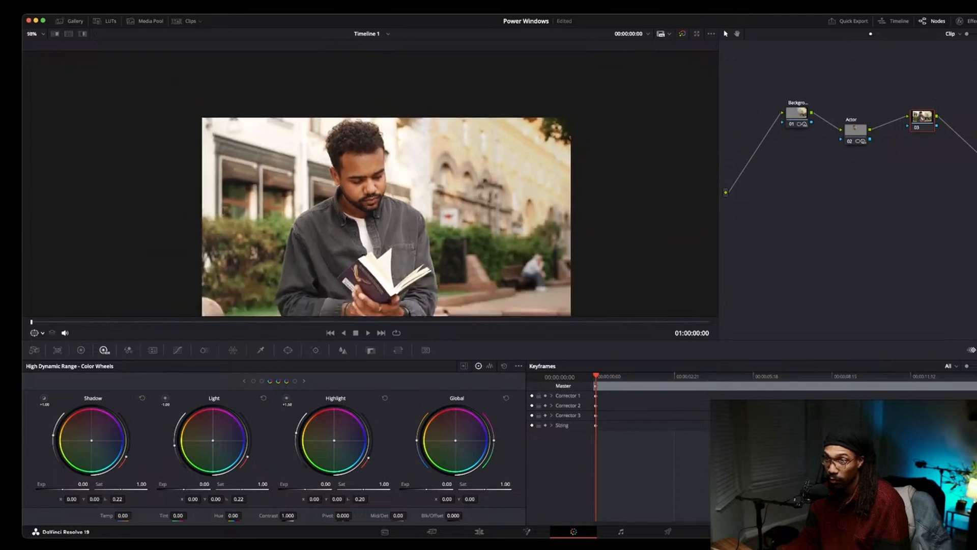
pyautogui.moveTo(373, 203); pyautogui.dragTo(369, 167)
pyautogui.scroll(-1, 370, 185)
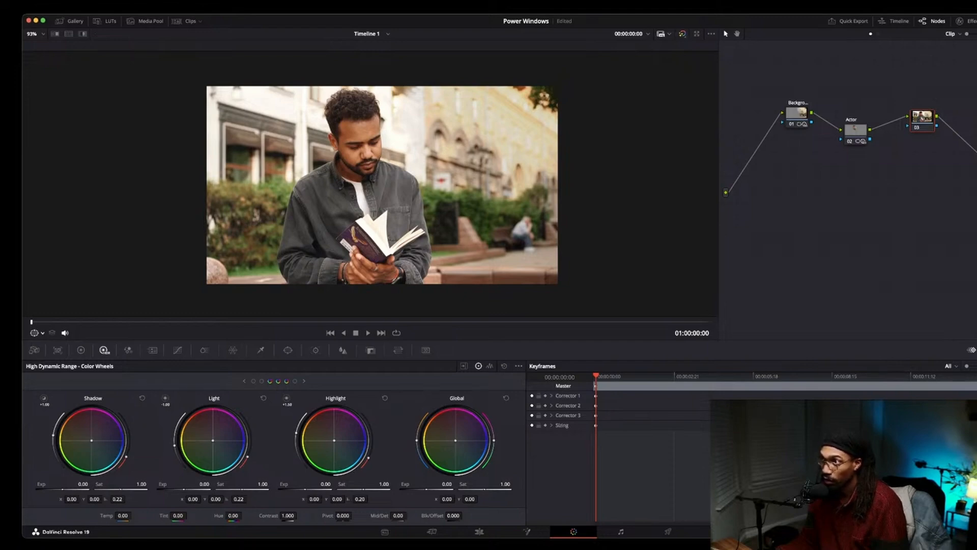
pyautogui.hotkey('shift', 'd')
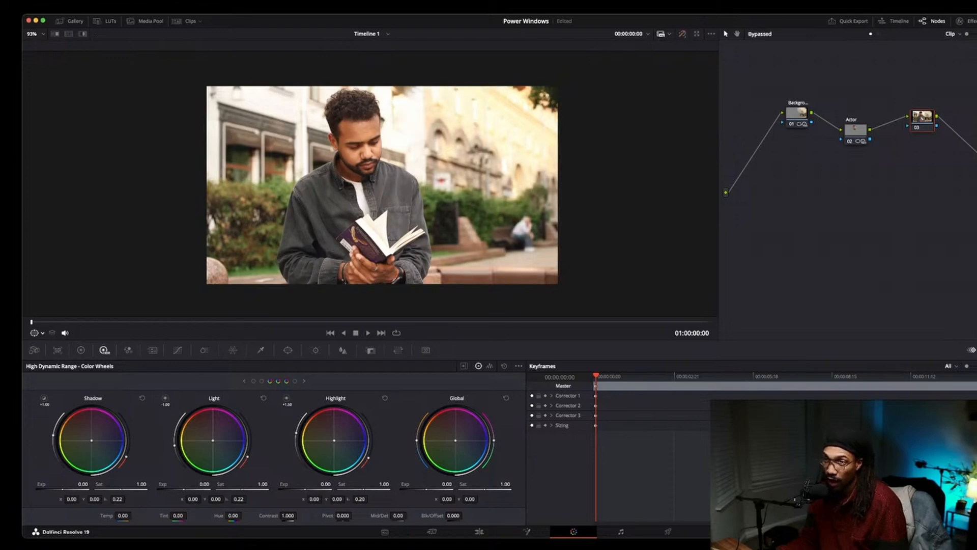
pyautogui.hotkey('shift', 'd')
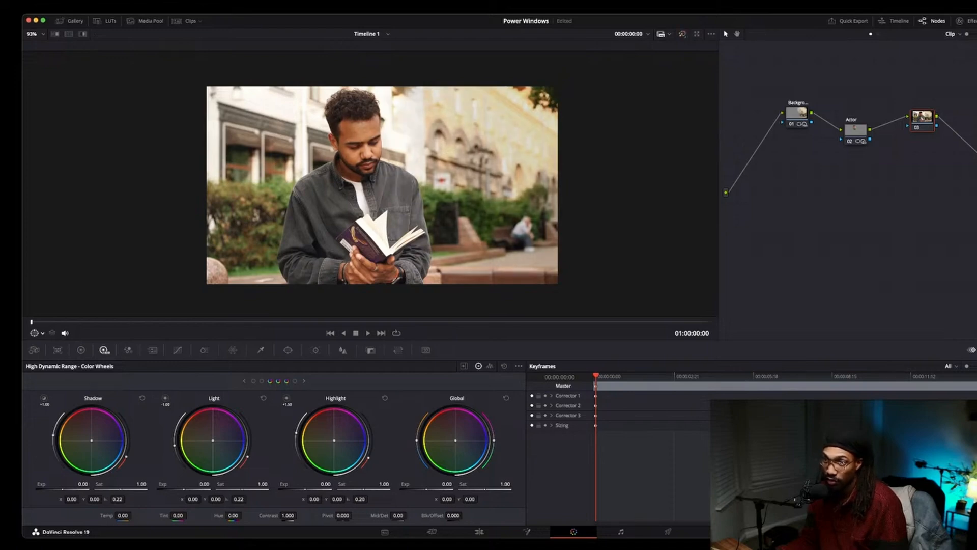
pyautogui.hotkey('shift', 'd')
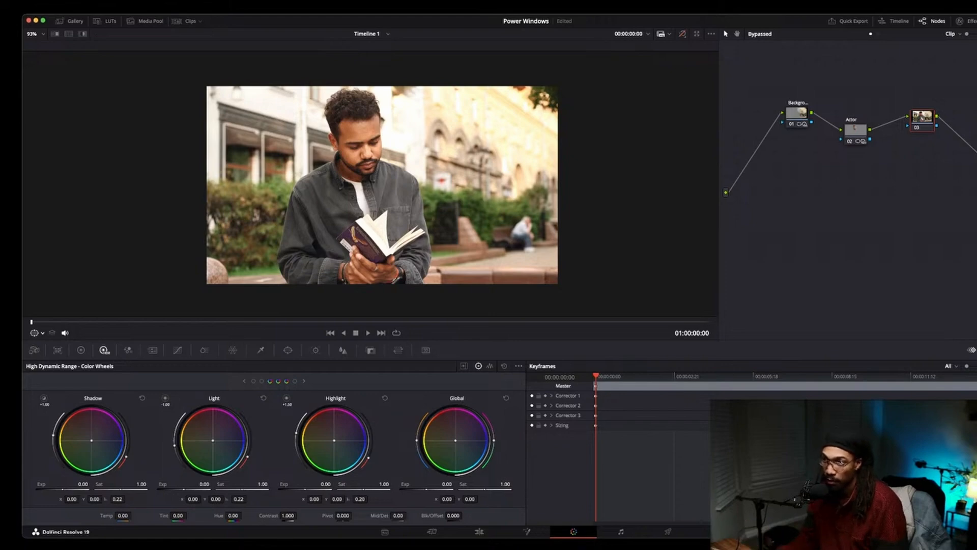
pyautogui.hotkey('shift', 'd')
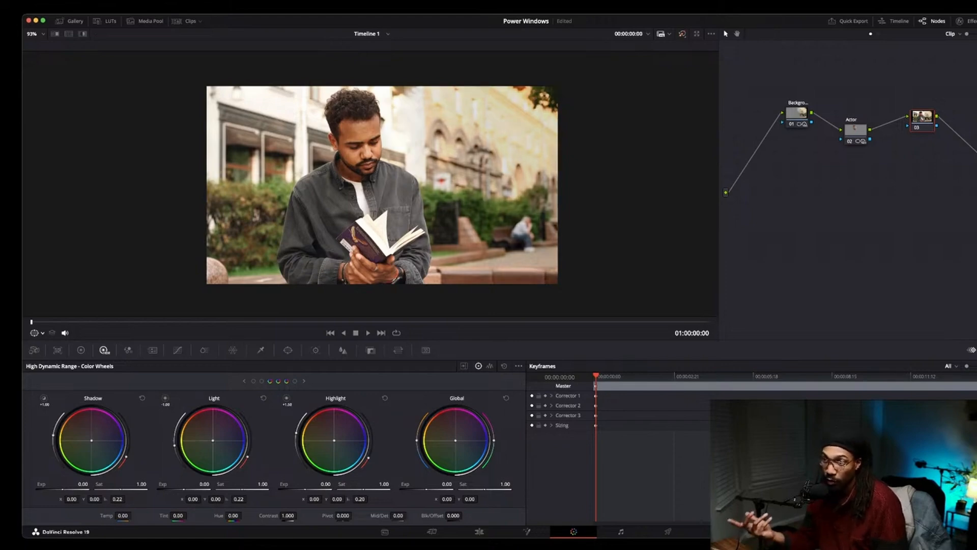